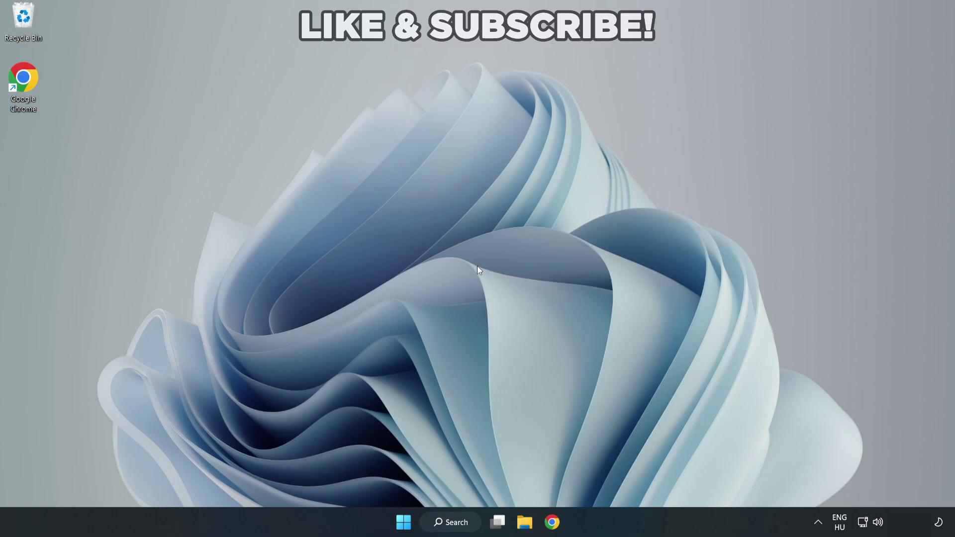
- Search Windows for 'device manager' and launch Device Manager from the results
click(457, 523)
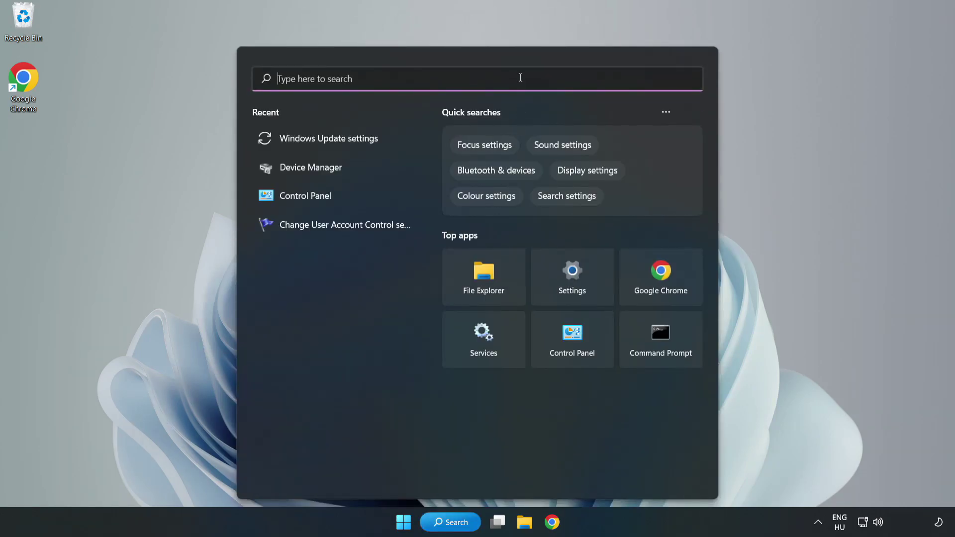
text(devic)
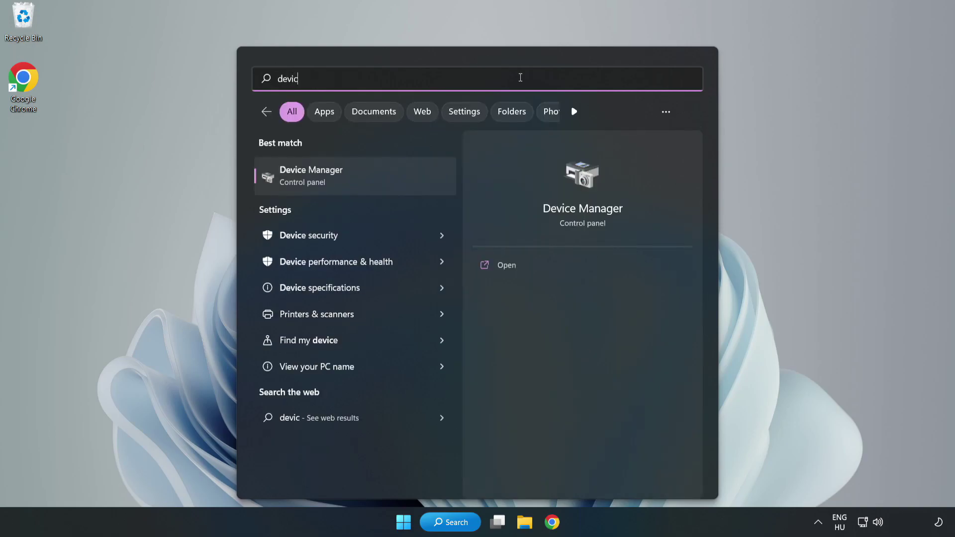
text(e manager)
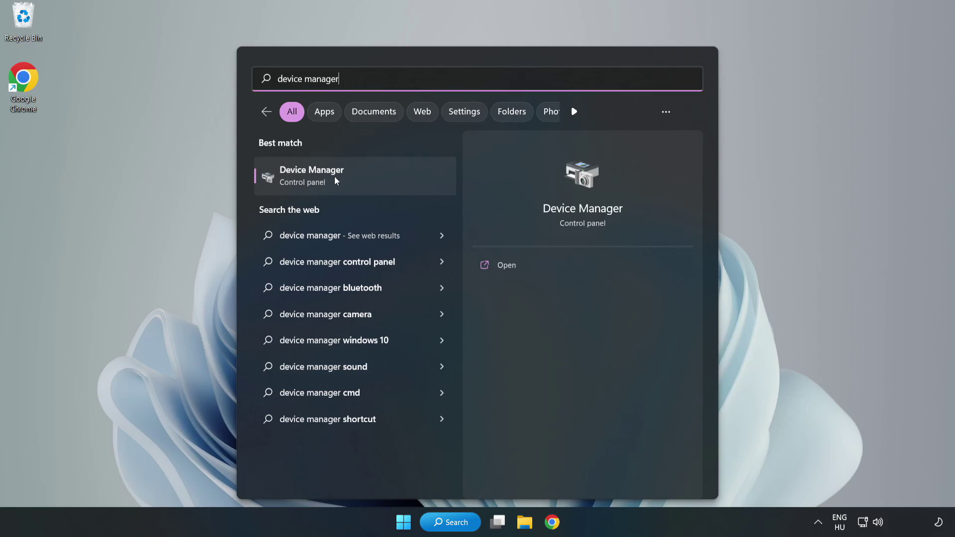
click(356, 184)
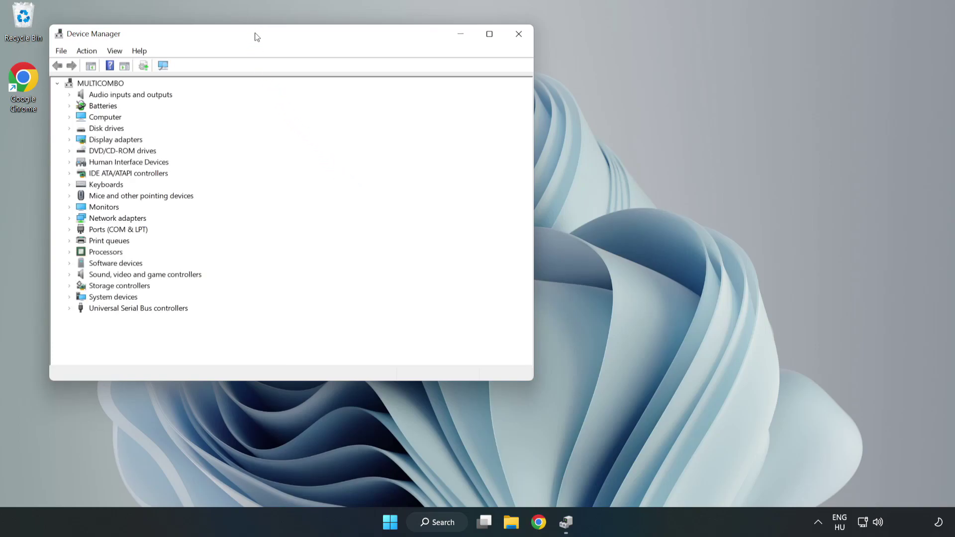
- Run an automatic driver search for the VMware SVGA 3D adapter, confirming the best driver is installed
drag(254, 35, 425, 86)
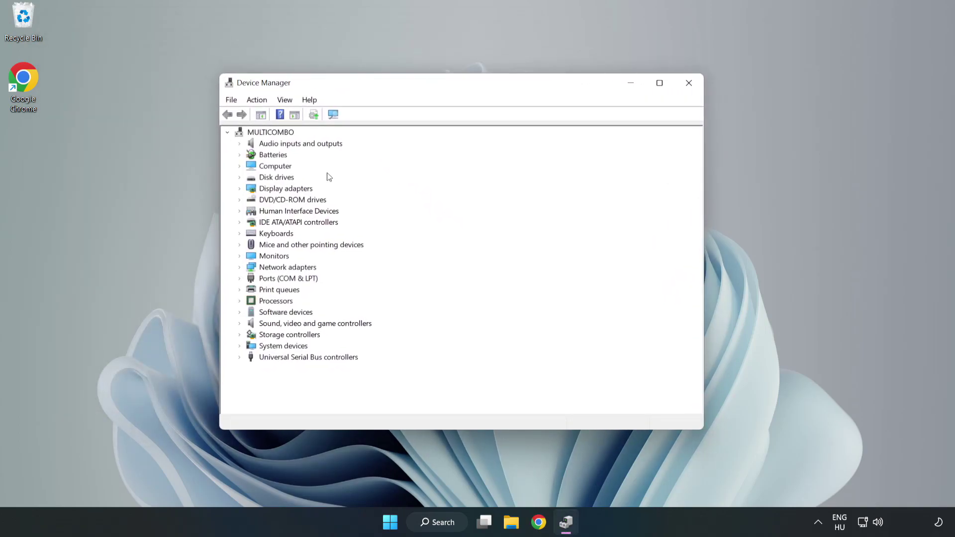
click(240, 193)
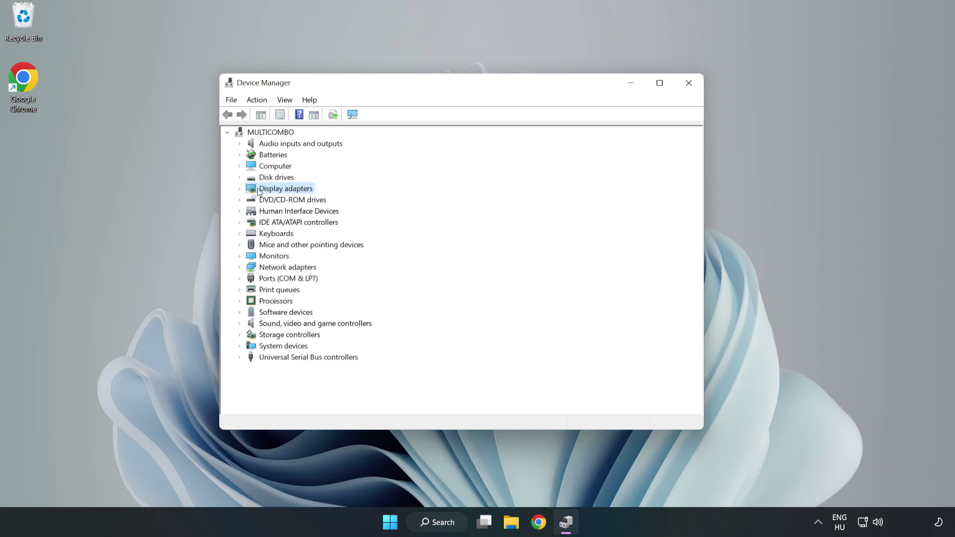
click(240, 189)
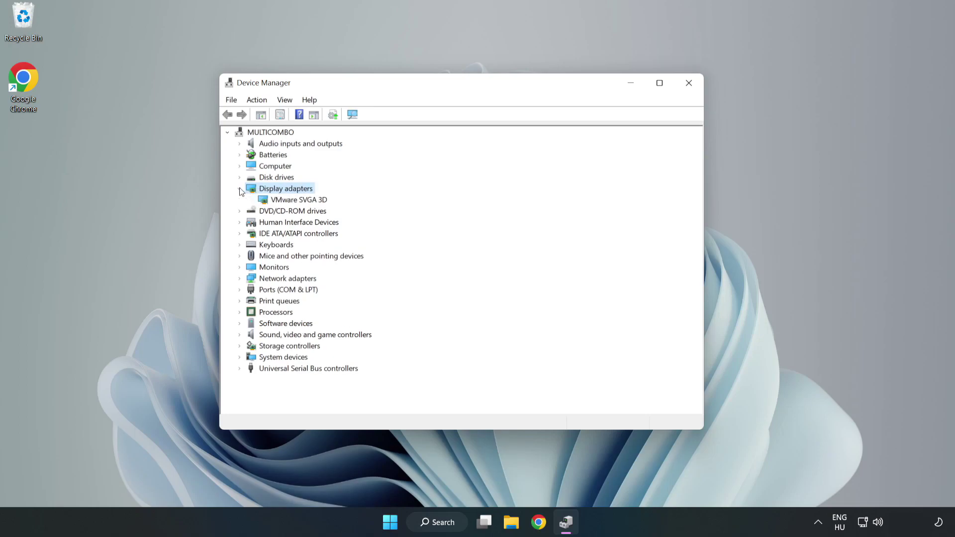
click(303, 200)
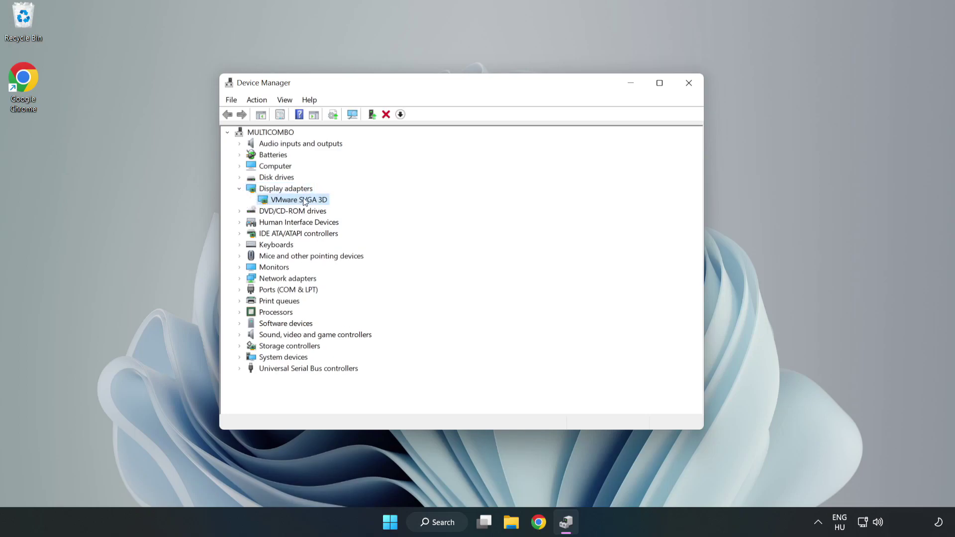
right_click(297, 201)
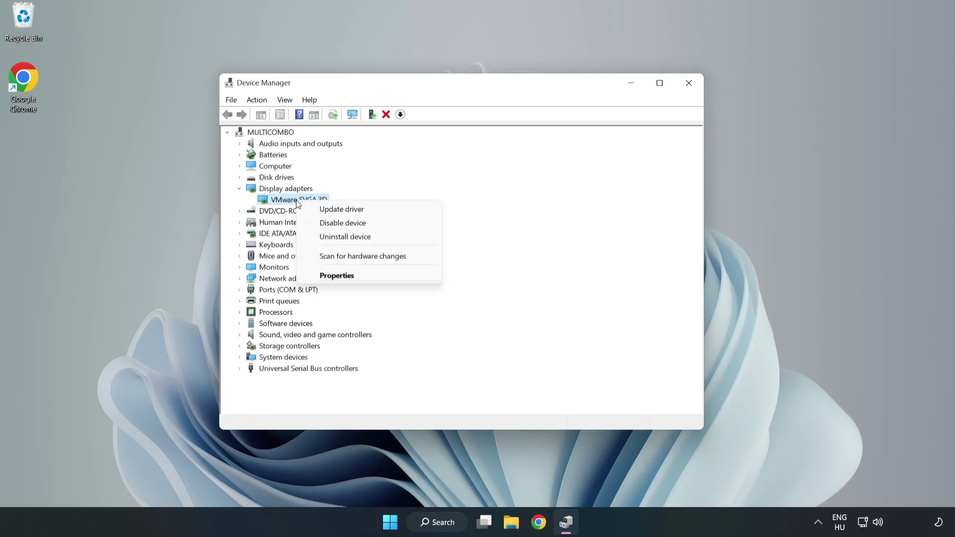
click(370, 213)
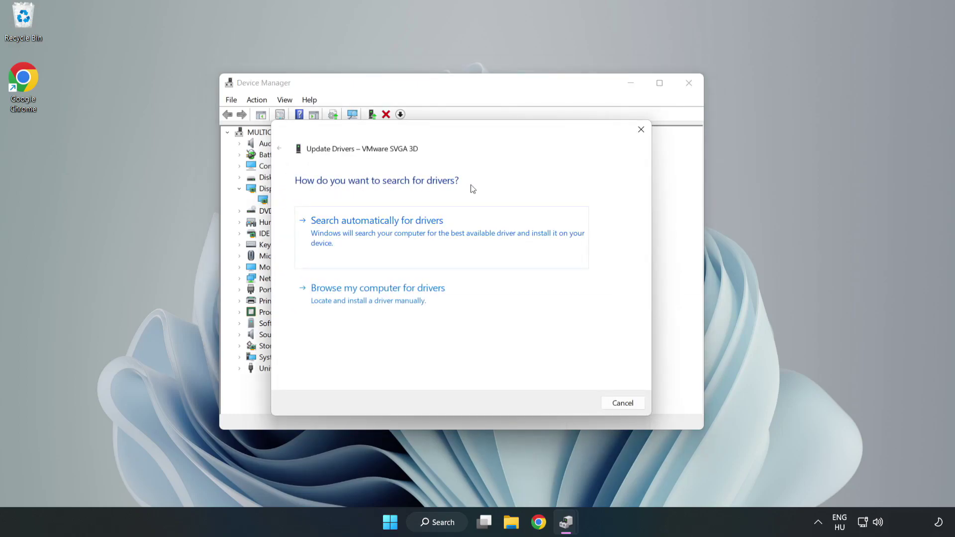
click(380, 233)
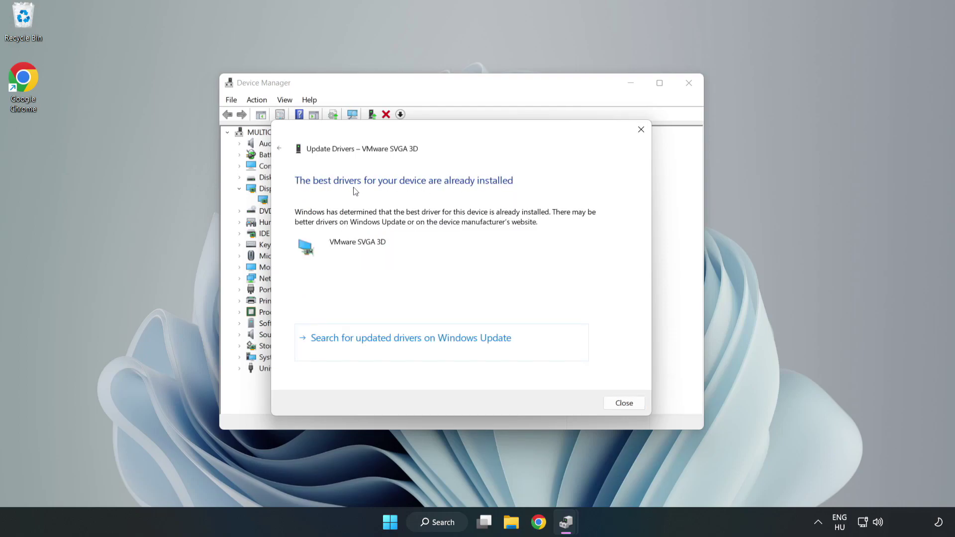
click(625, 404)
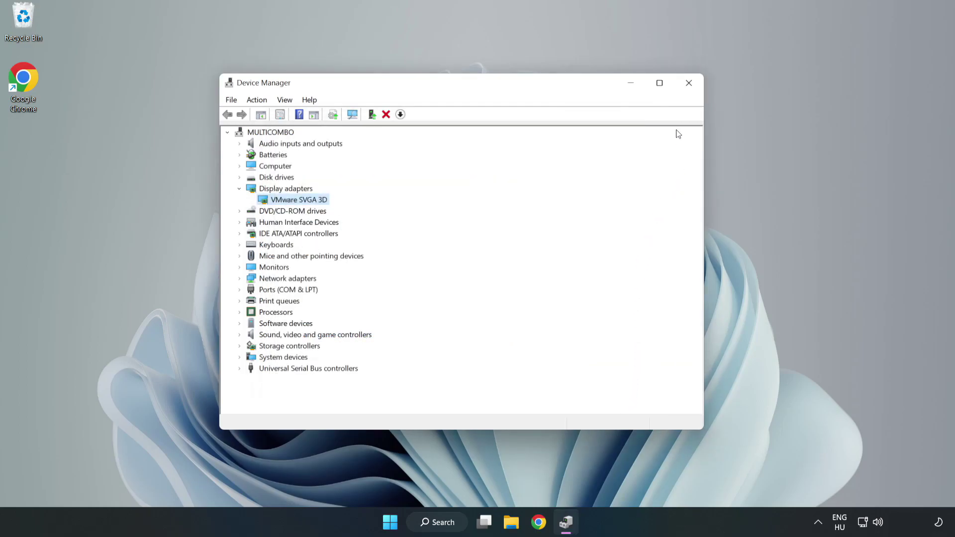
- Close Device Manager, check for updates in Windows Update settings, then close Settings
click(689, 85)
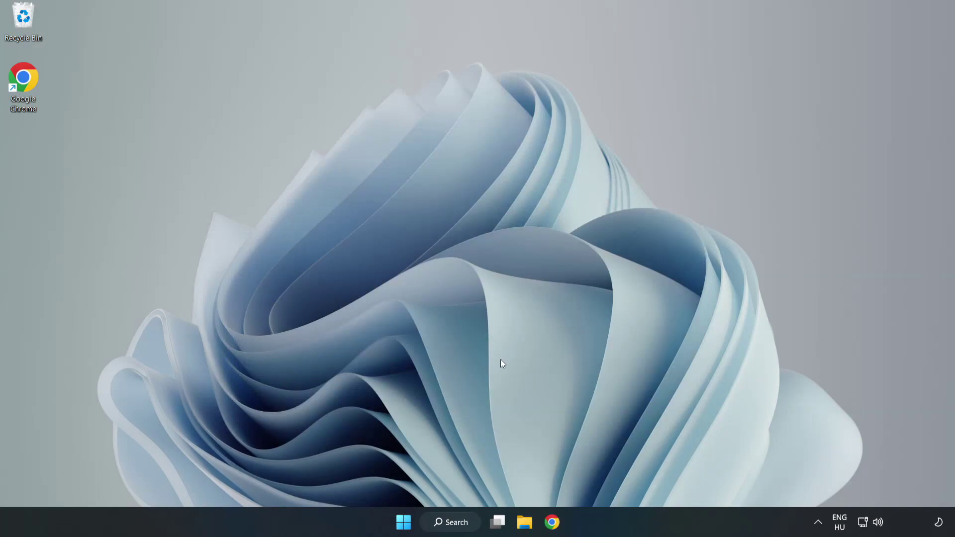
click(456, 521)
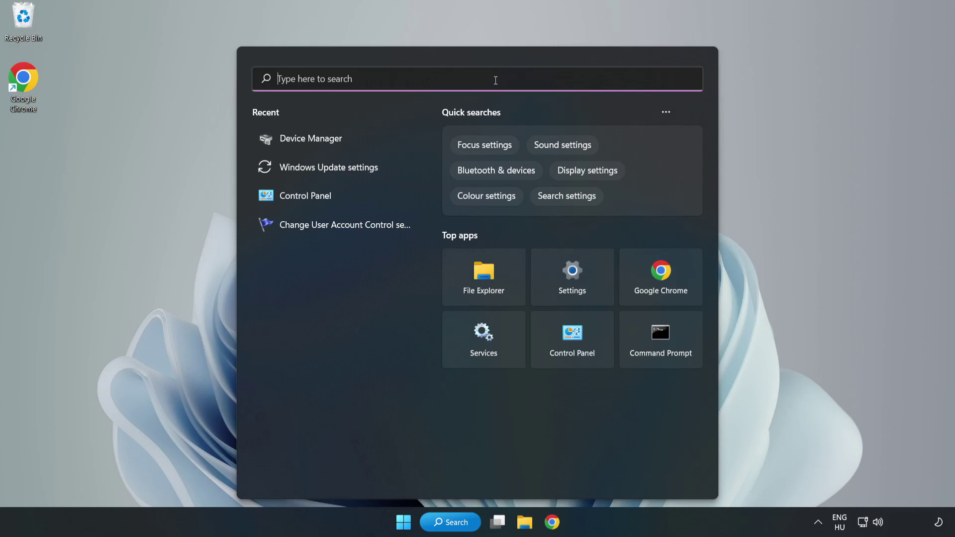
text(updates)
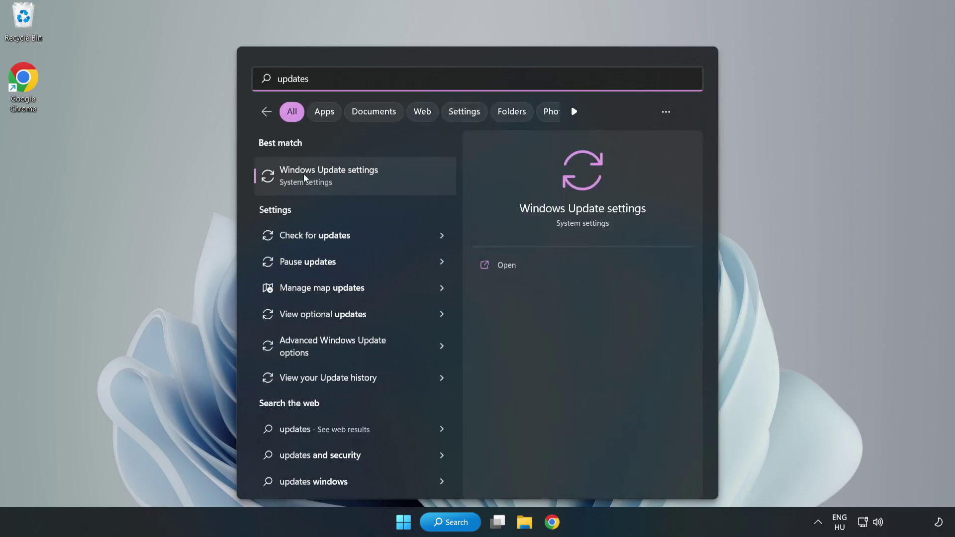
click(341, 181)
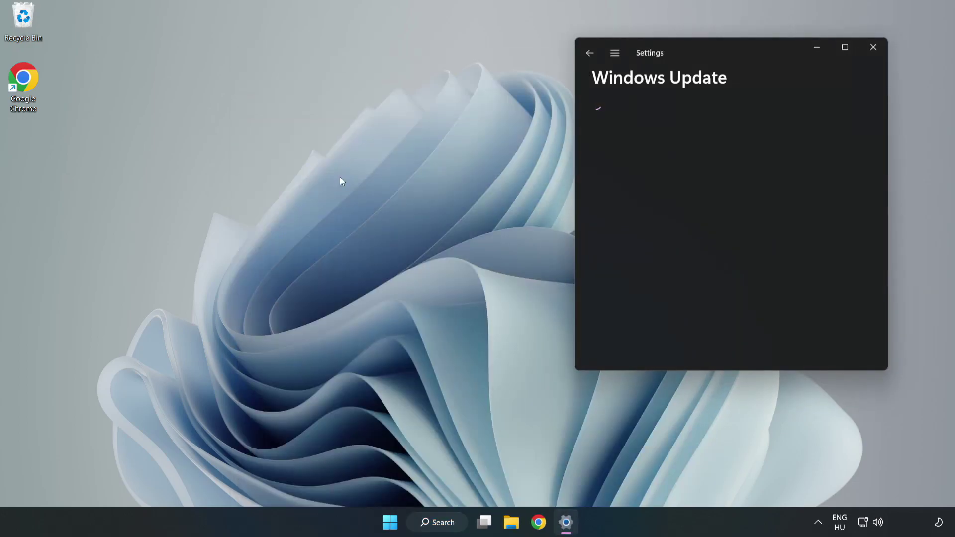
click(845, 47)
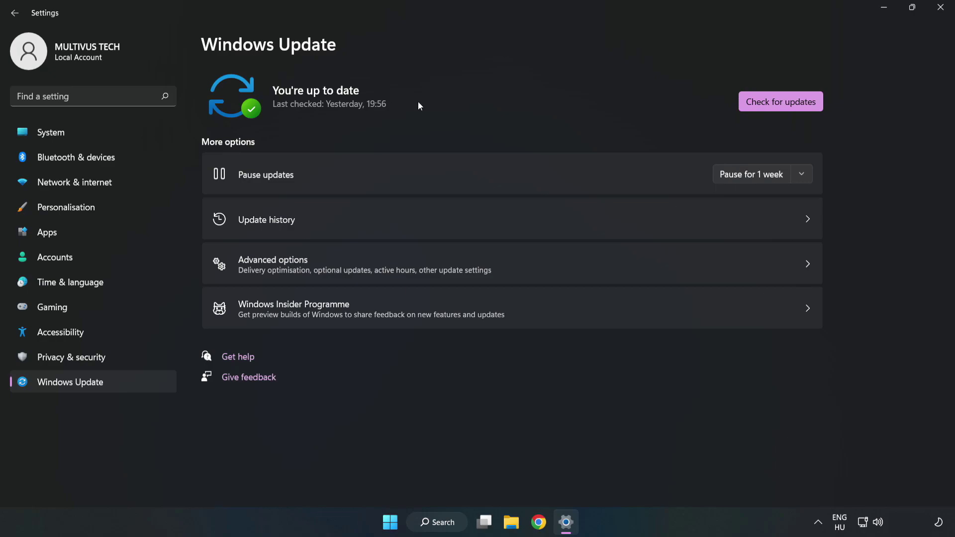
click(784, 104)
click(941, 11)
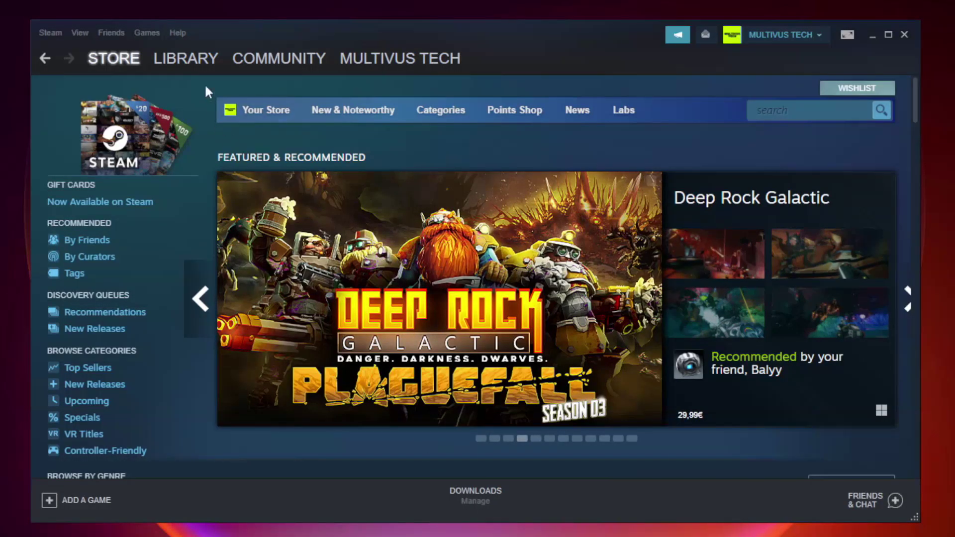
- Verify the integrity of Unturned's local files in Steam, validating all 9192 files
mouse_move(206, 59)
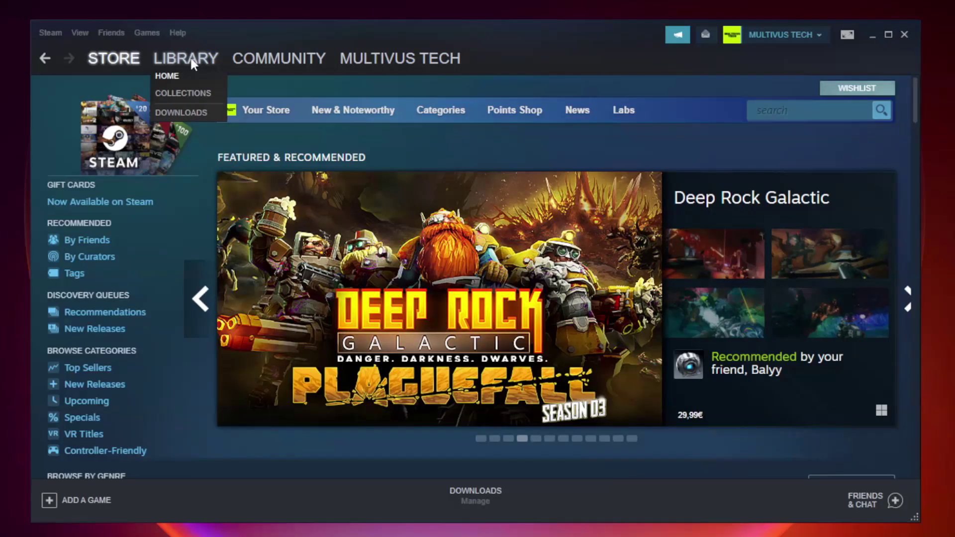
click(193, 63)
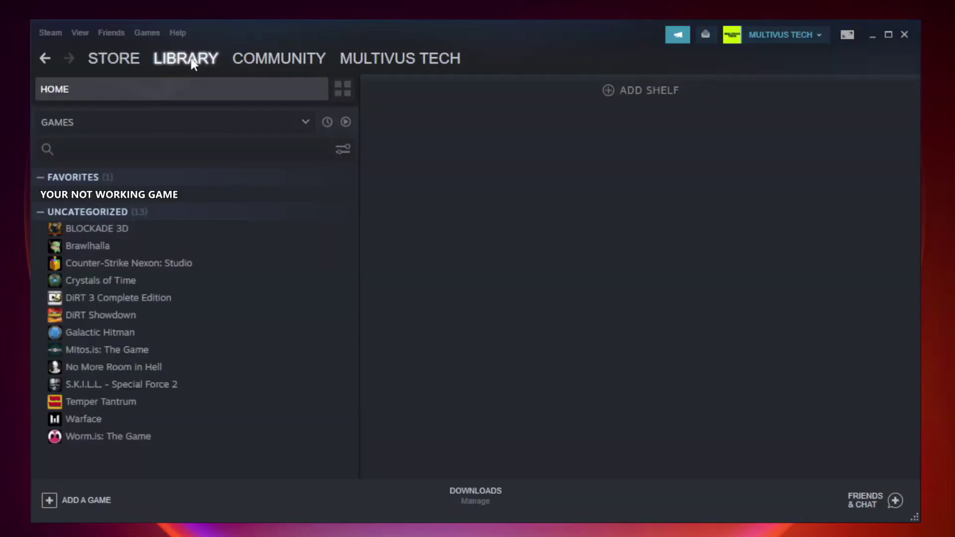
right_click(207, 199)
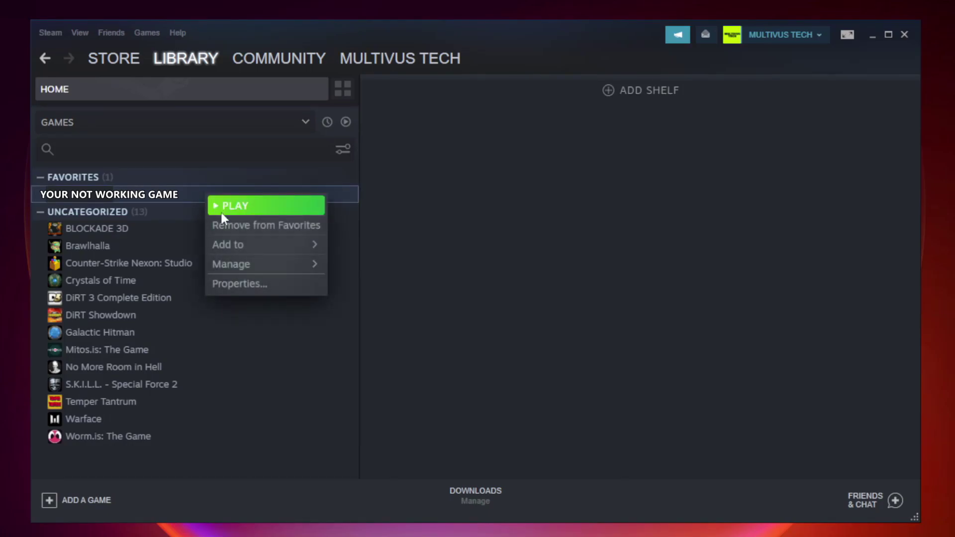
click(263, 281)
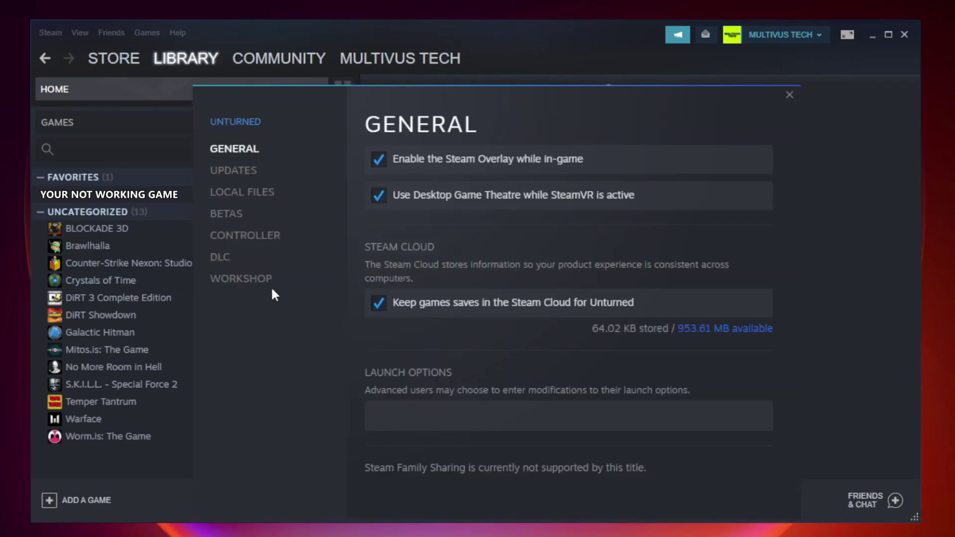
click(253, 197)
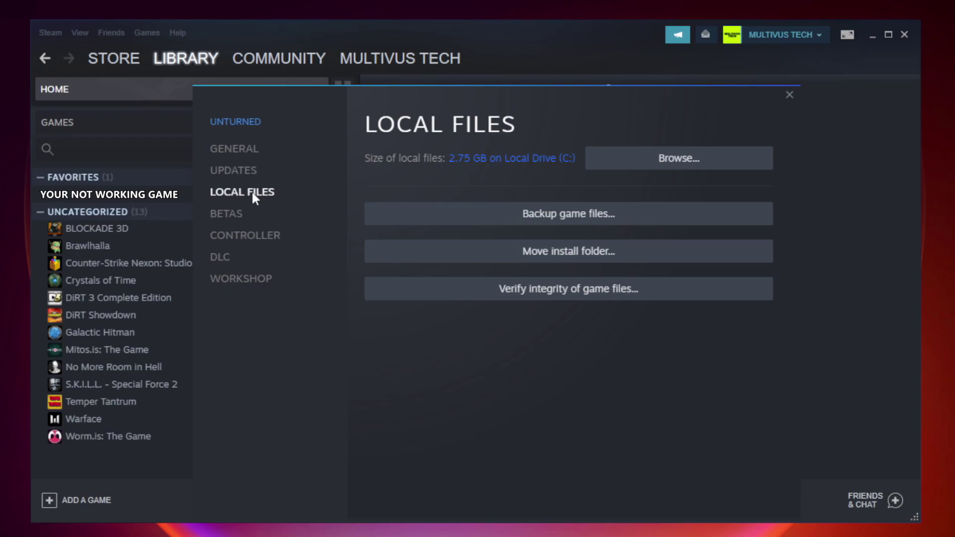
click(575, 292)
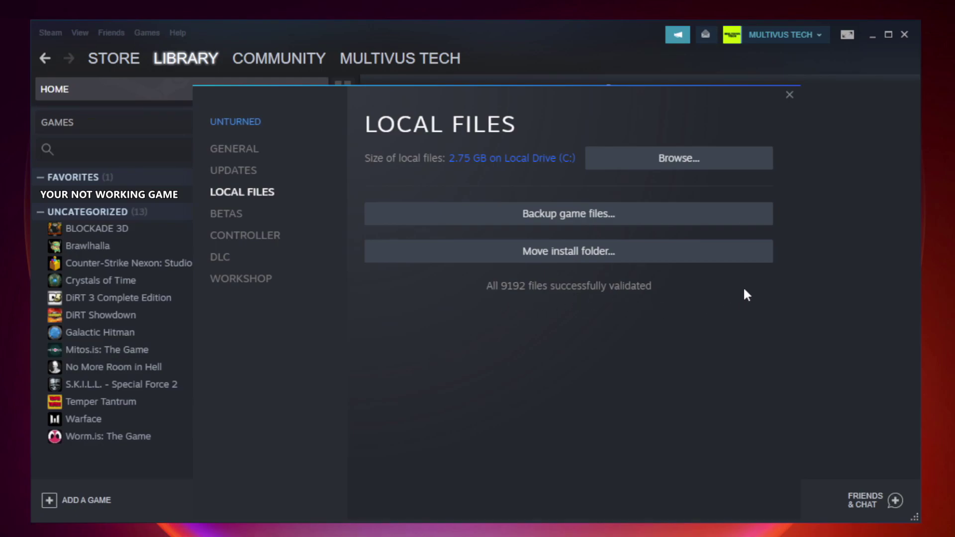
- Open the game's steamapps\common folder and show the YOUR NOT WORKING GAME shortcut's Properties
click(682, 171)
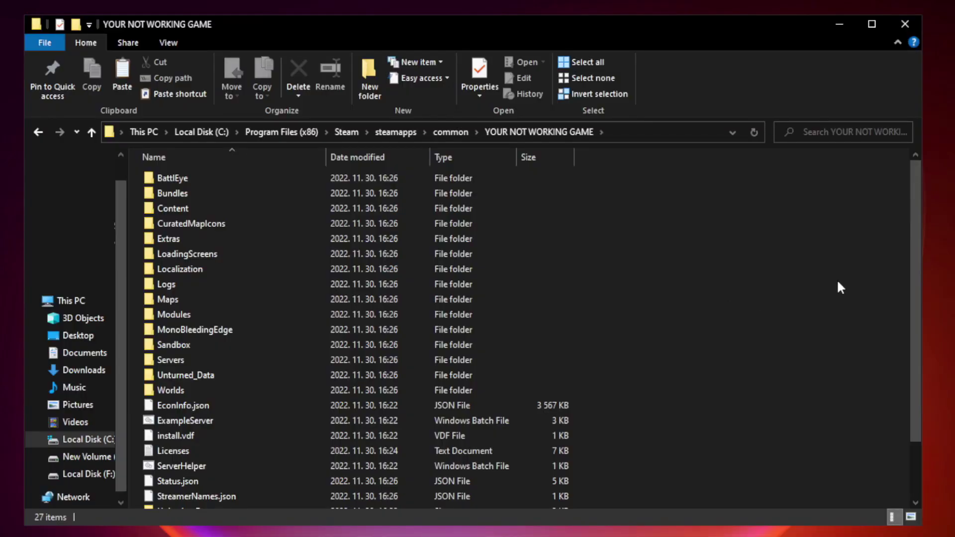
drag(916, 261, 916, 343)
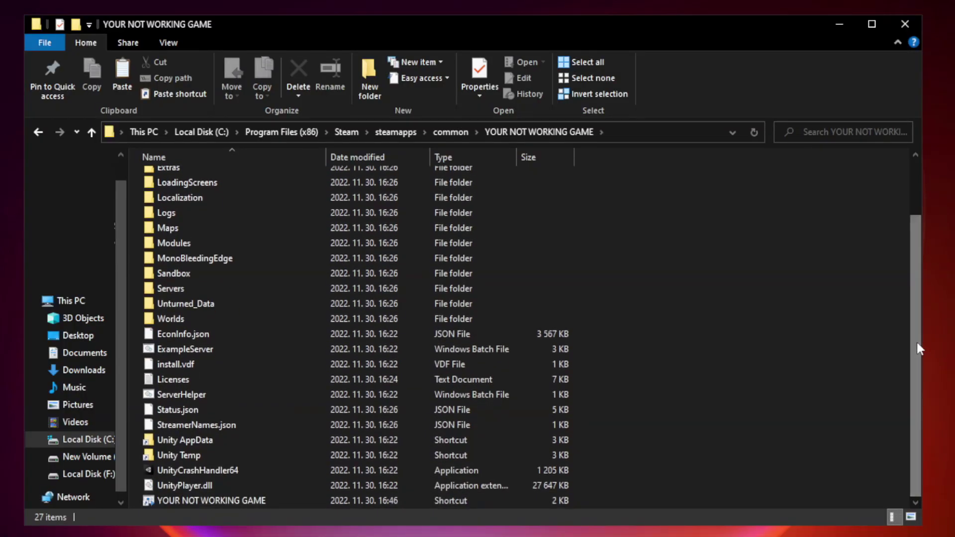
click(382, 502)
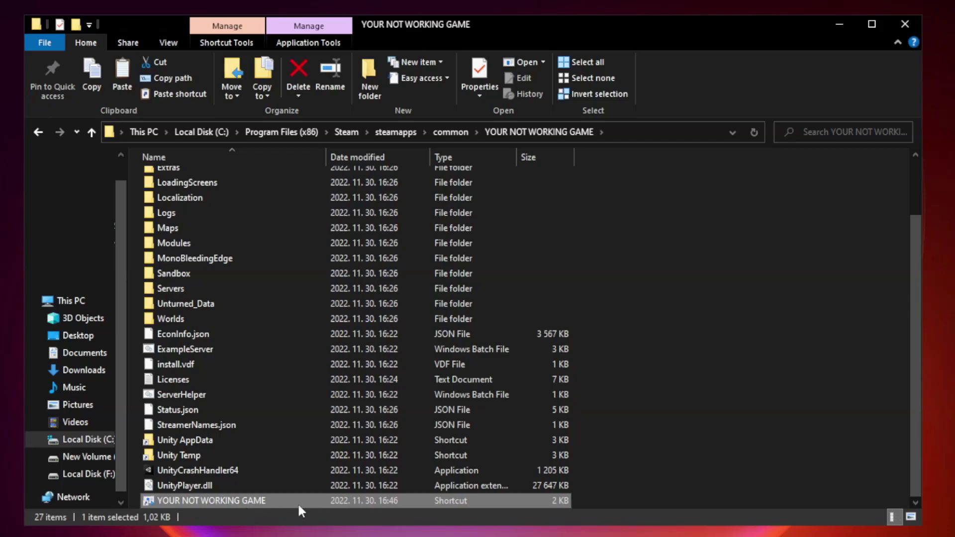
right_click(323, 499)
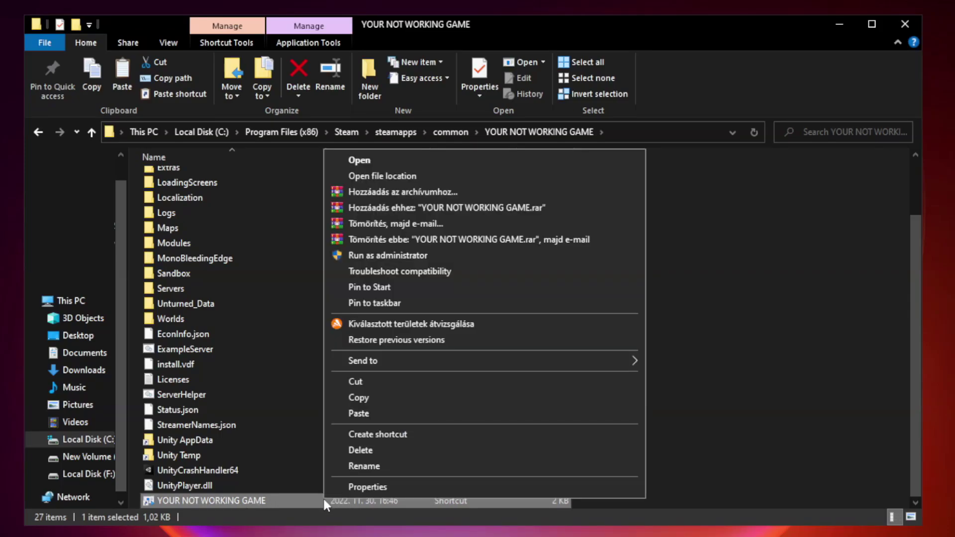
click(480, 487)
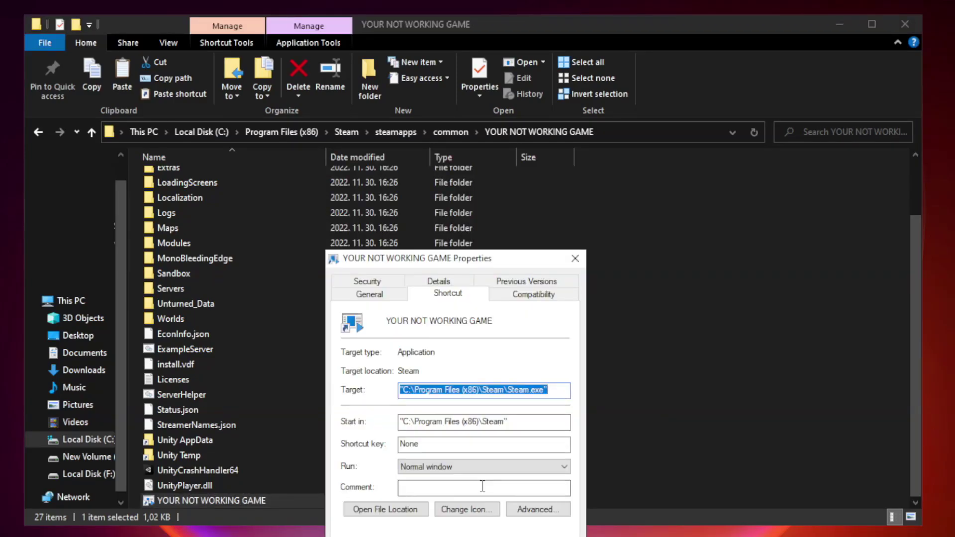
drag(474, 262, 473, 107)
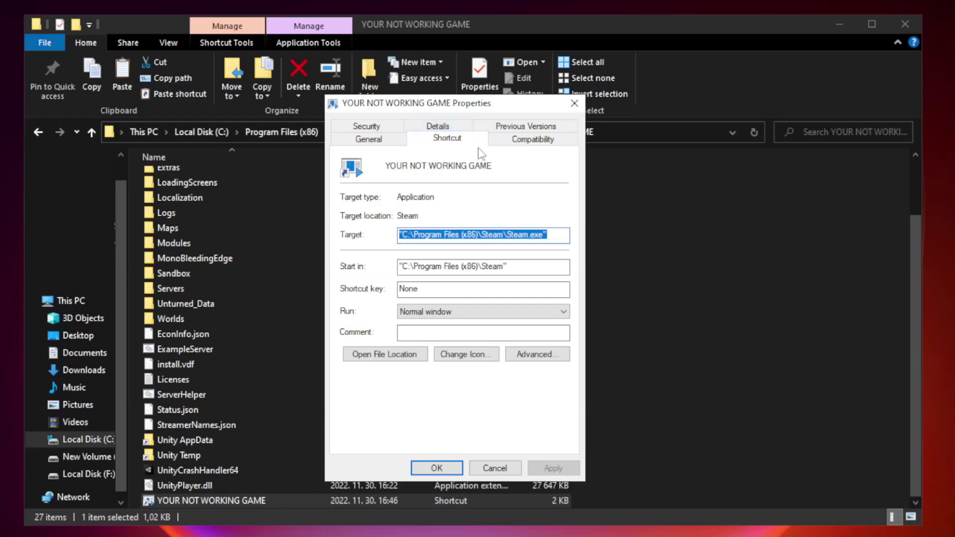
- Set the shortcut to Windows 8 compatibility, fullscreen optimizations off, run as administrator, and apply
click(529, 143)
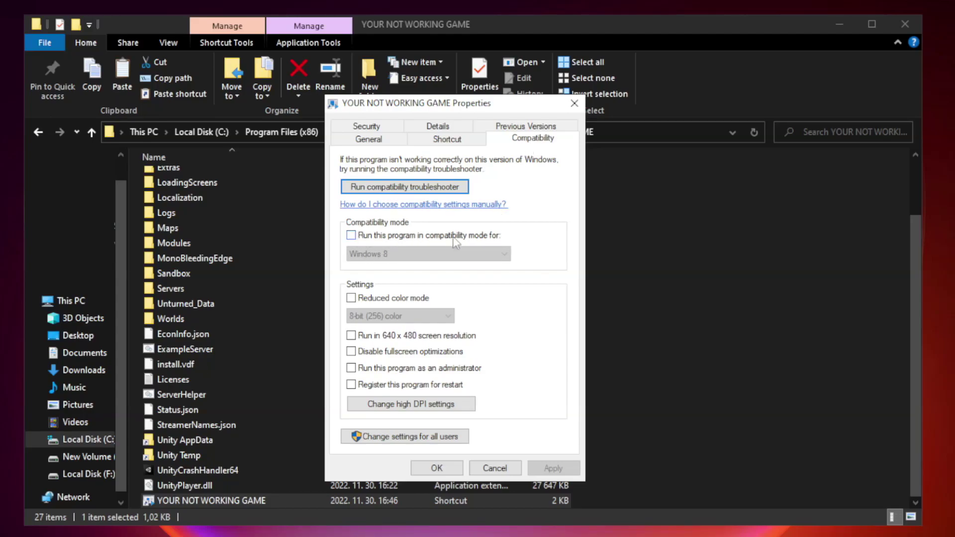
click(381, 239)
click(396, 251)
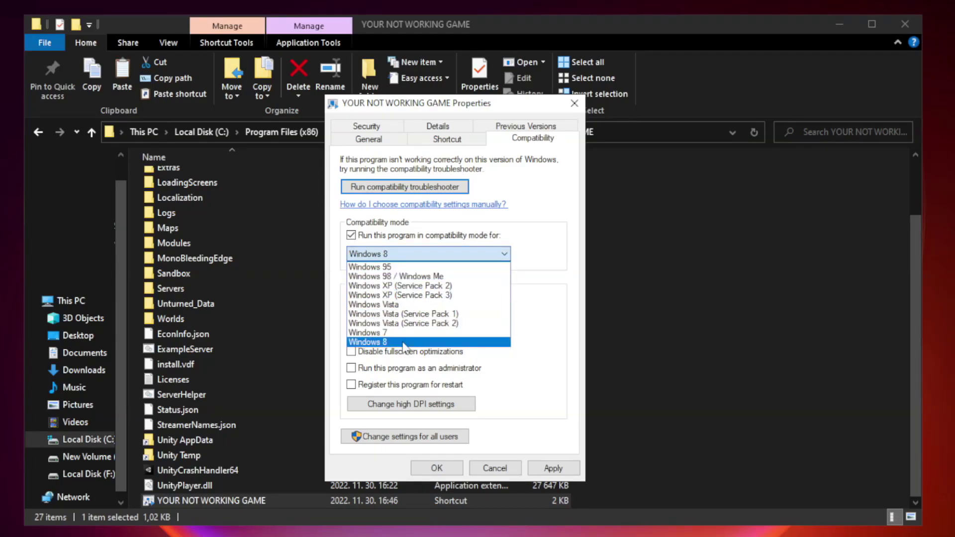
click(404, 343)
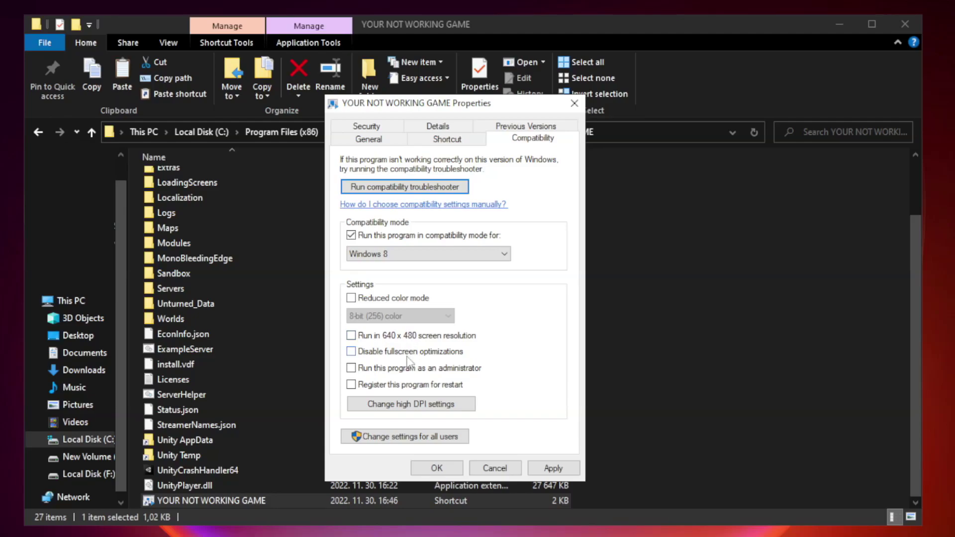
click(374, 356)
click(376, 372)
click(552, 470)
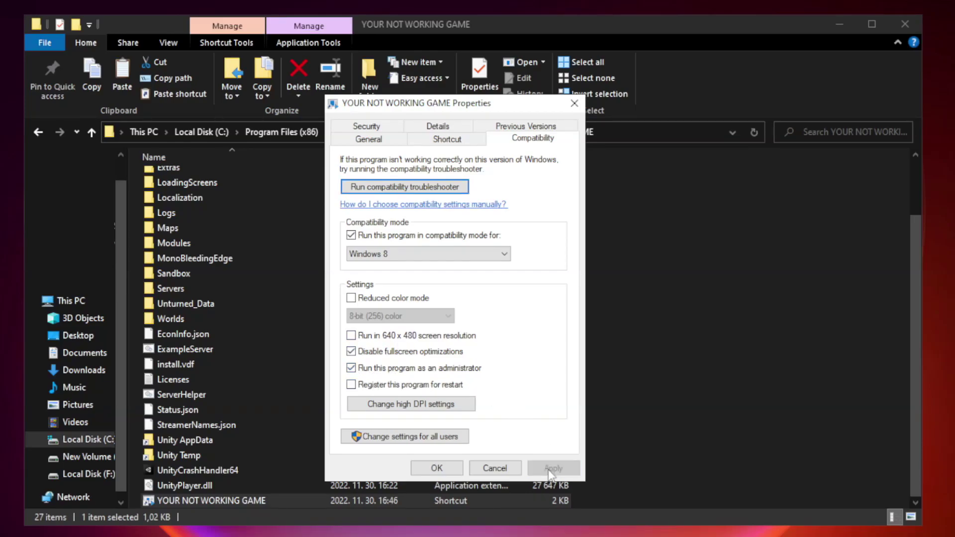
click(436, 468)
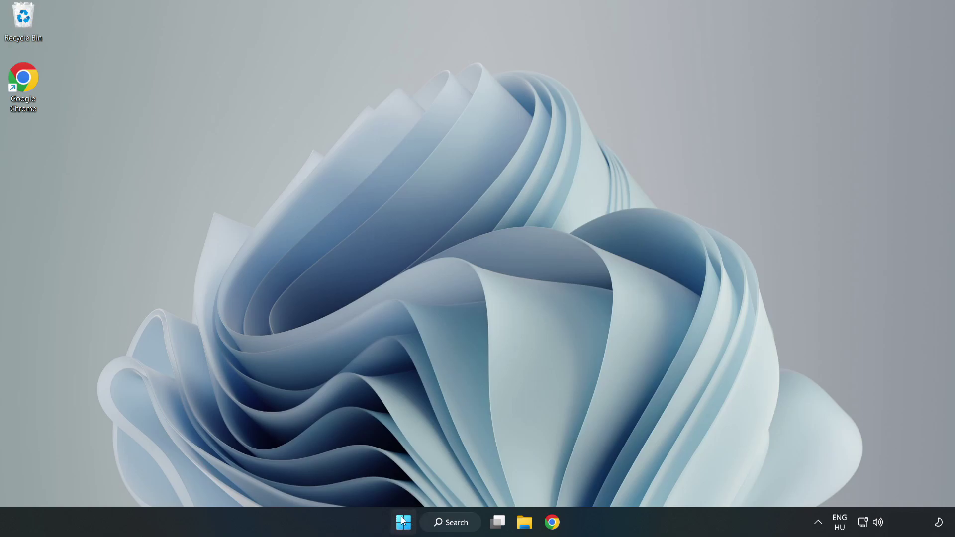
- Disable Cortana, Microsoft Edge, Microsoft Teams and Phone Link on Task Manager's Startup tab, then close it
right_click(405, 525)
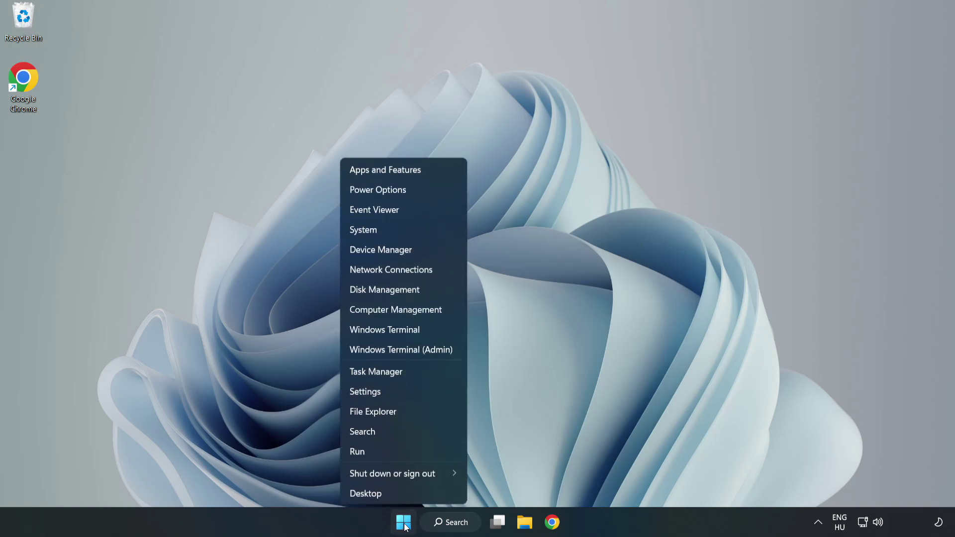
click(402, 372)
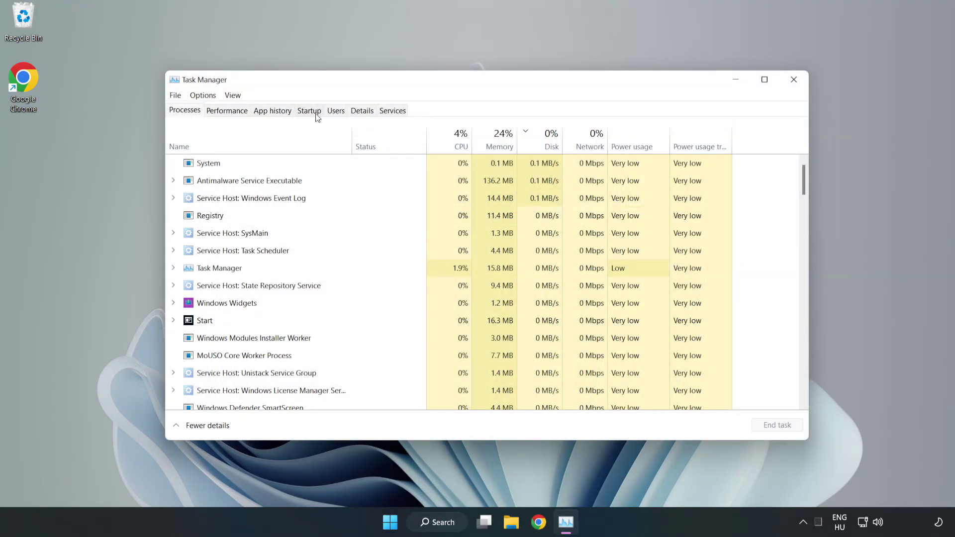
click(310, 114)
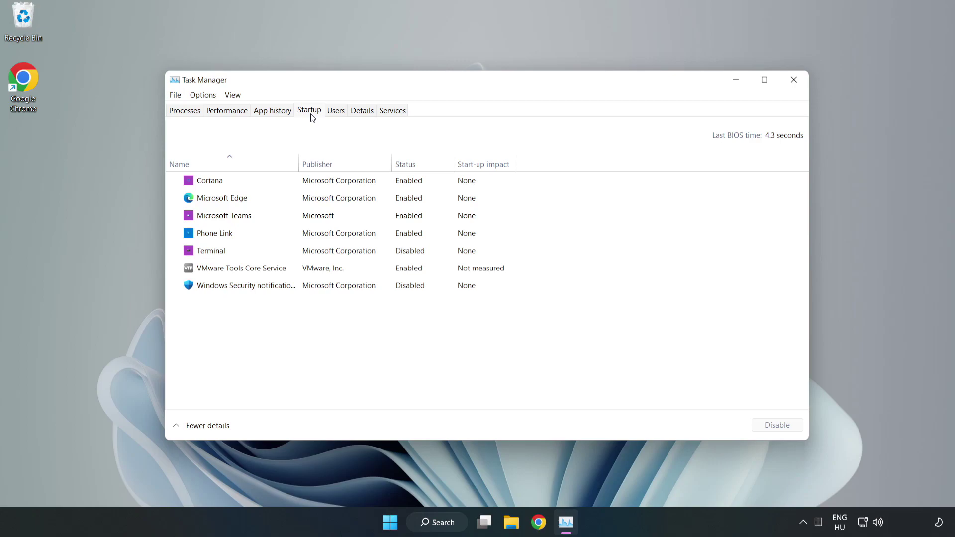
click(329, 187)
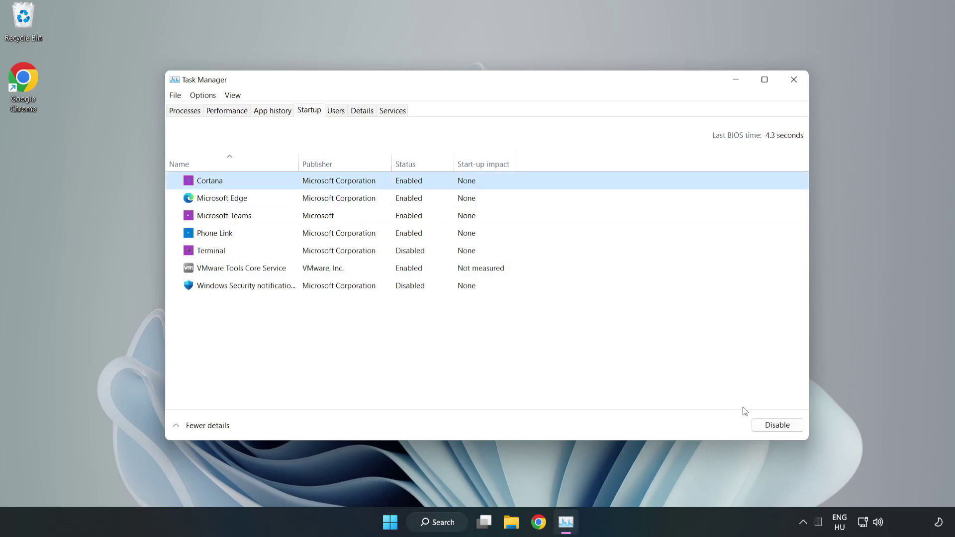
click(770, 424)
click(415, 198)
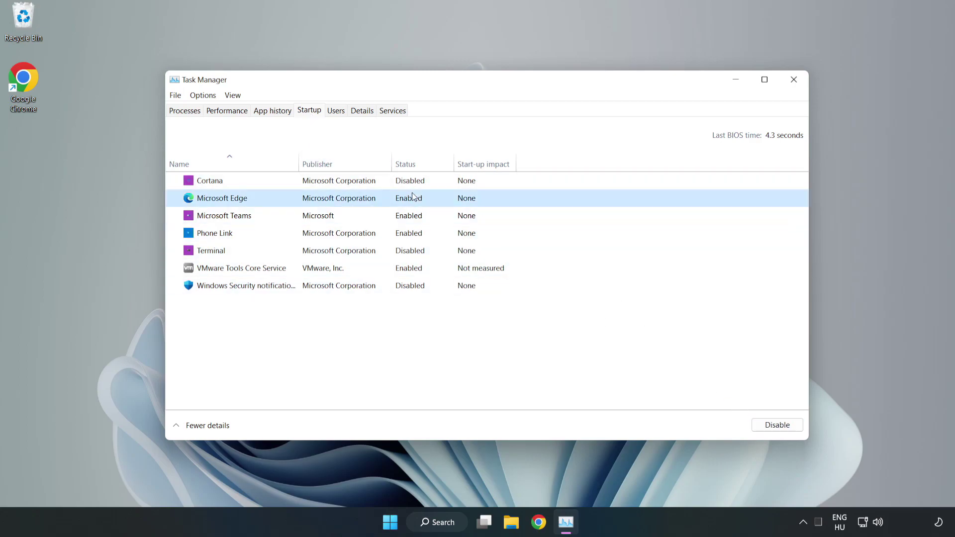
click(768, 424)
click(325, 219)
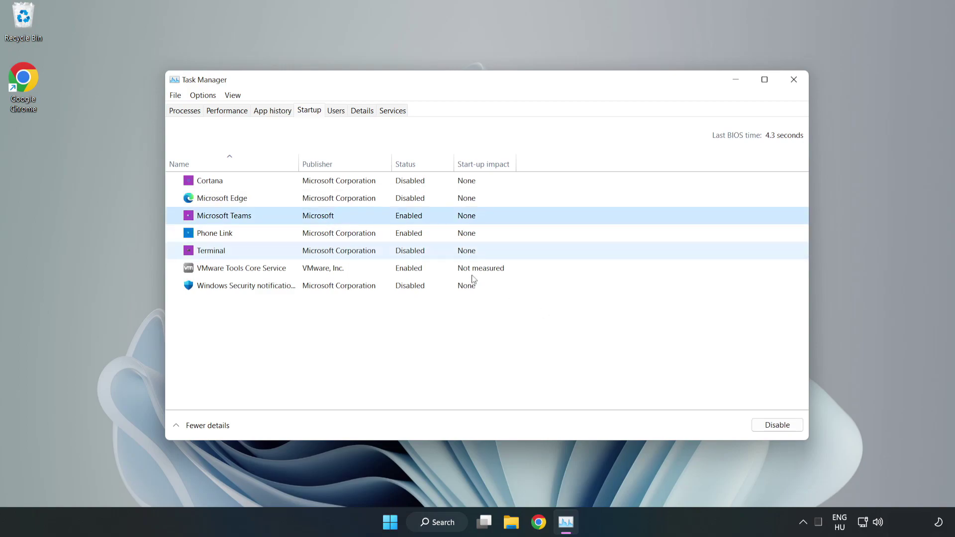
click(772, 427)
click(317, 233)
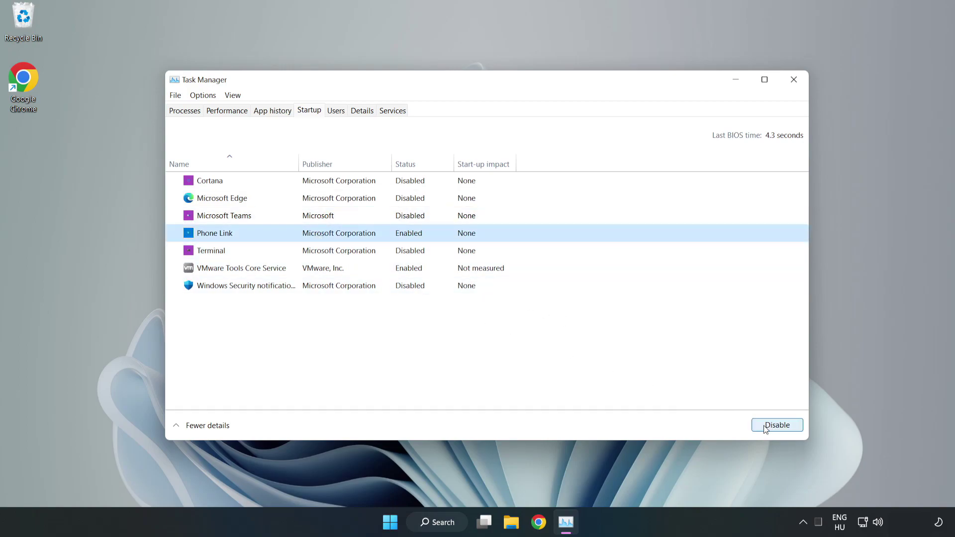
click(795, 427)
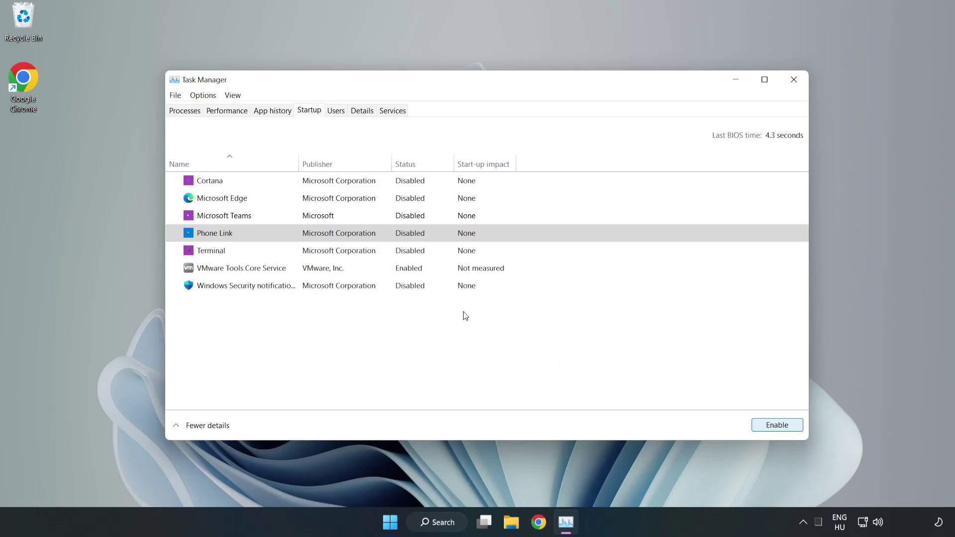
click(794, 81)
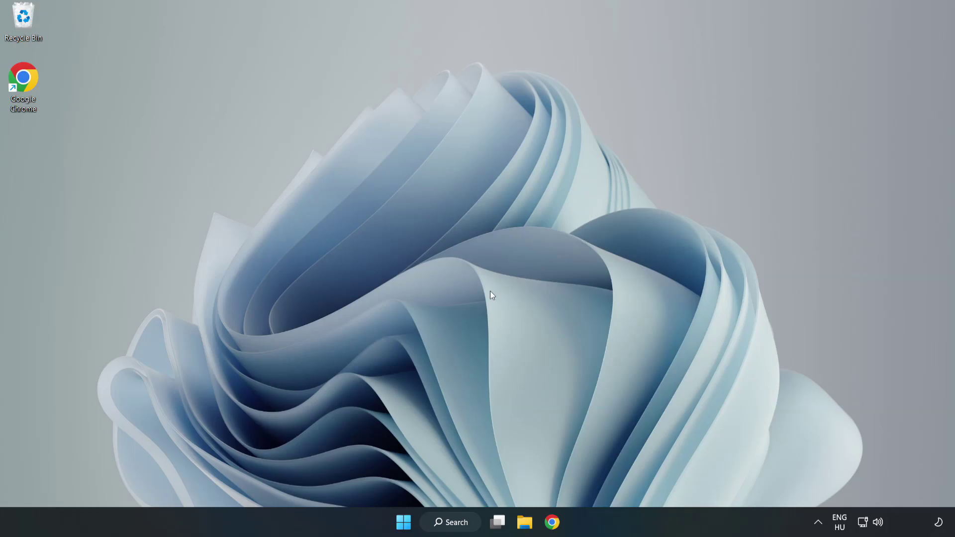
- Download the DirectX End-User Runtime Web Installer from the Chrome page
click(551, 523)
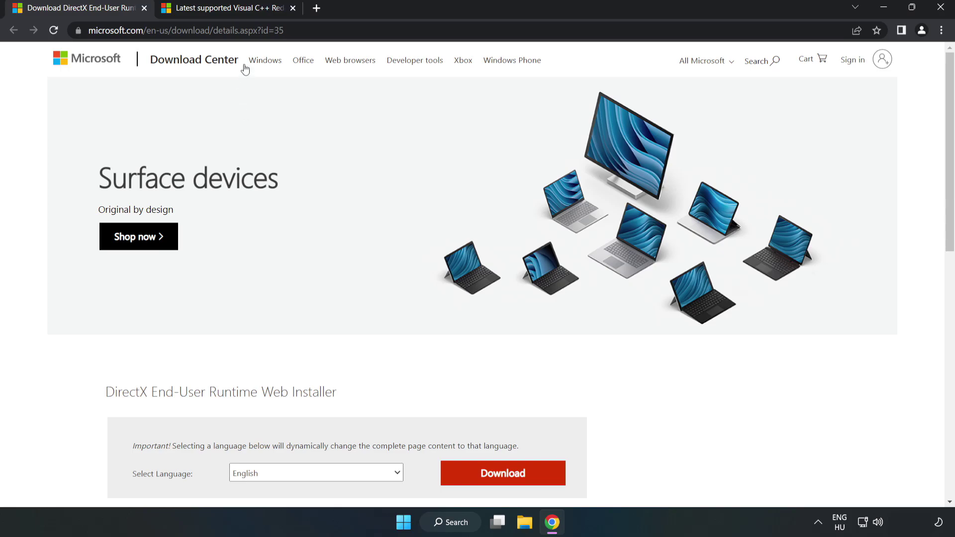
click(102, 30)
key(ctrl+c)
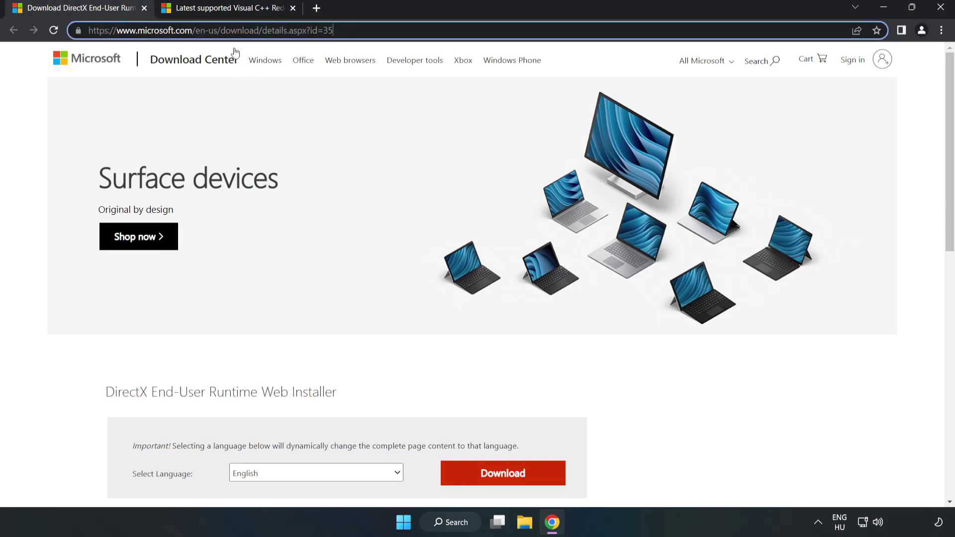
click(40, 113)
scroll(40, 114, down, 3)
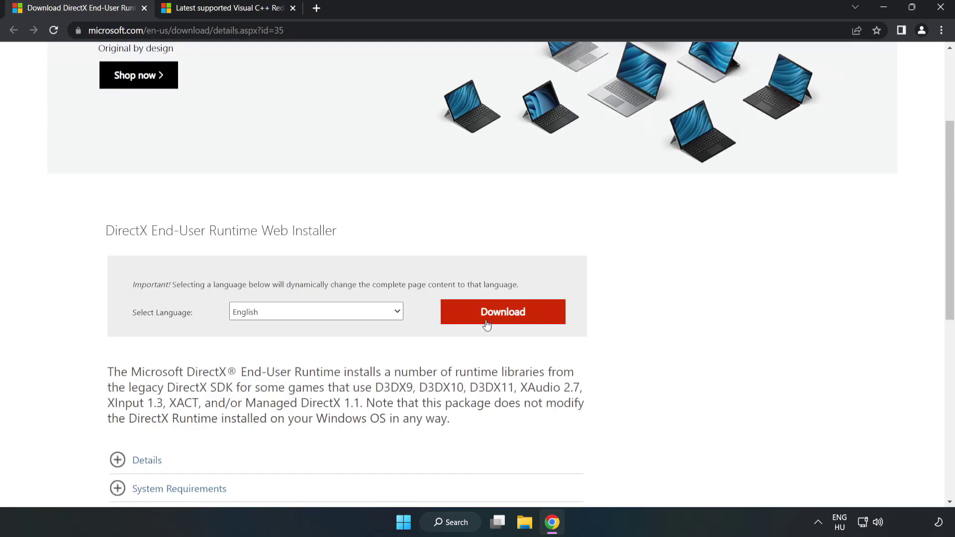
click(507, 320)
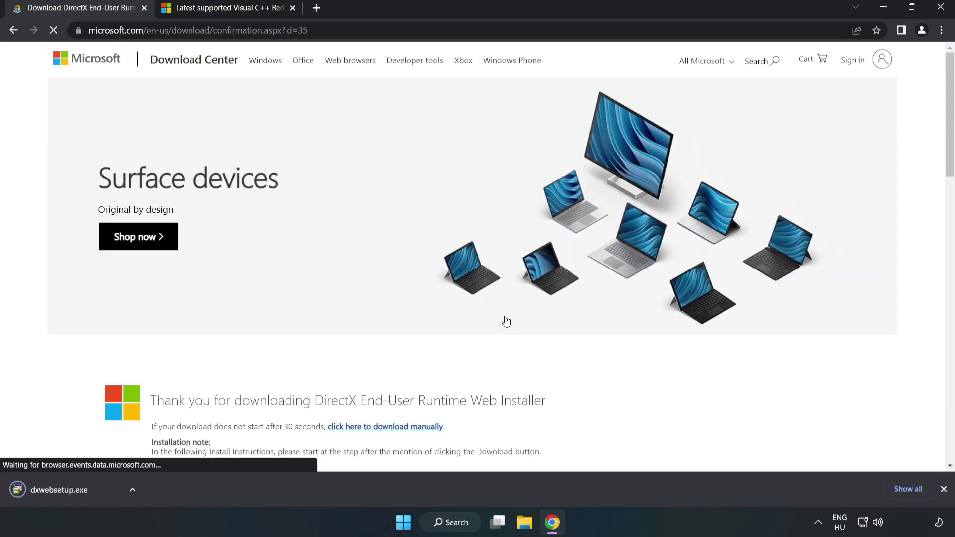
- Run dxwebsetup.exe, accept the license, skip the Bing Bar, and finish the DirectX setup
click(70, 490)
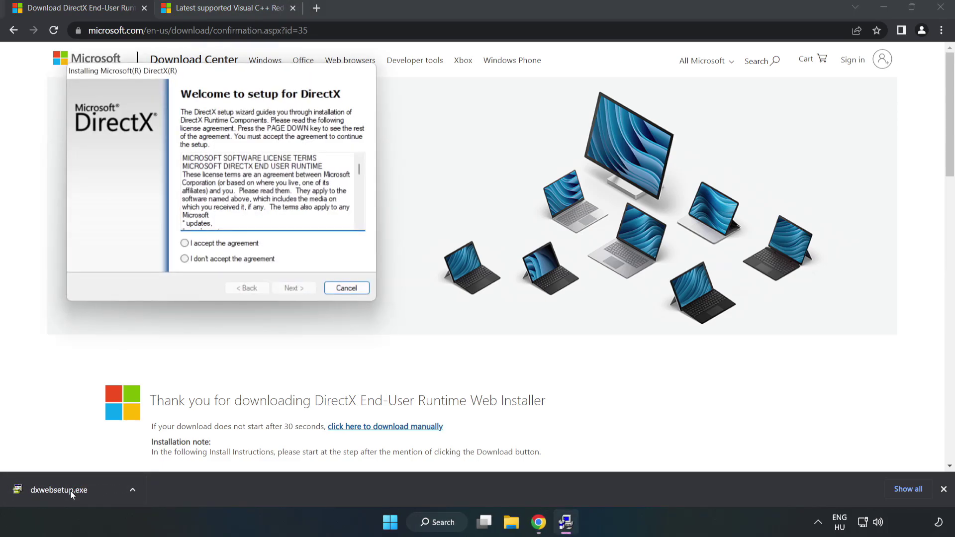
drag(218, 76, 465, 159)
drag(607, 254, 599, 303)
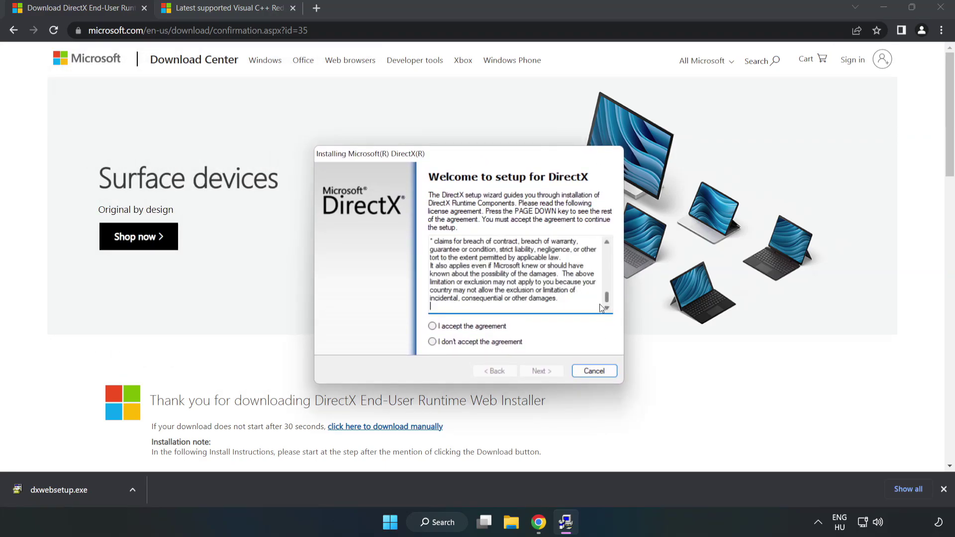
click(440, 329)
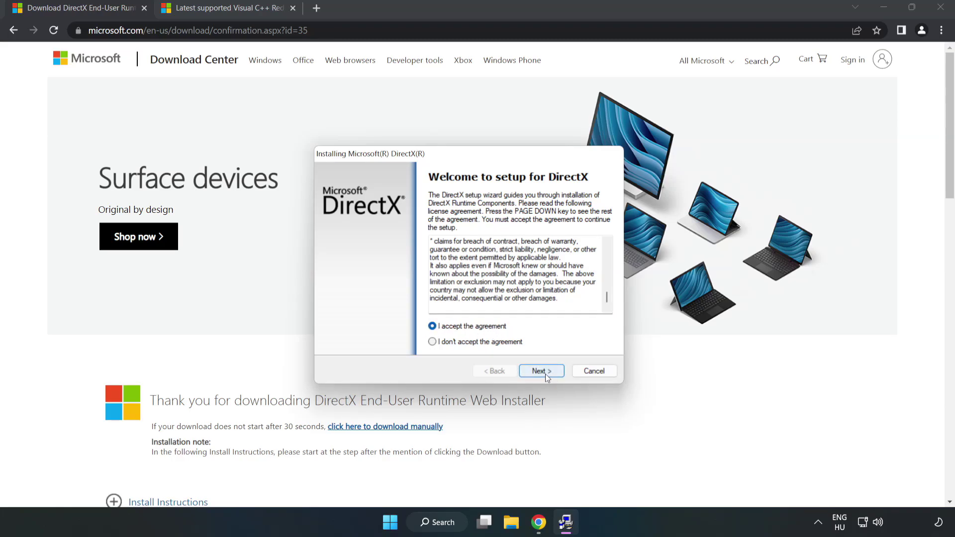
click(545, 374)
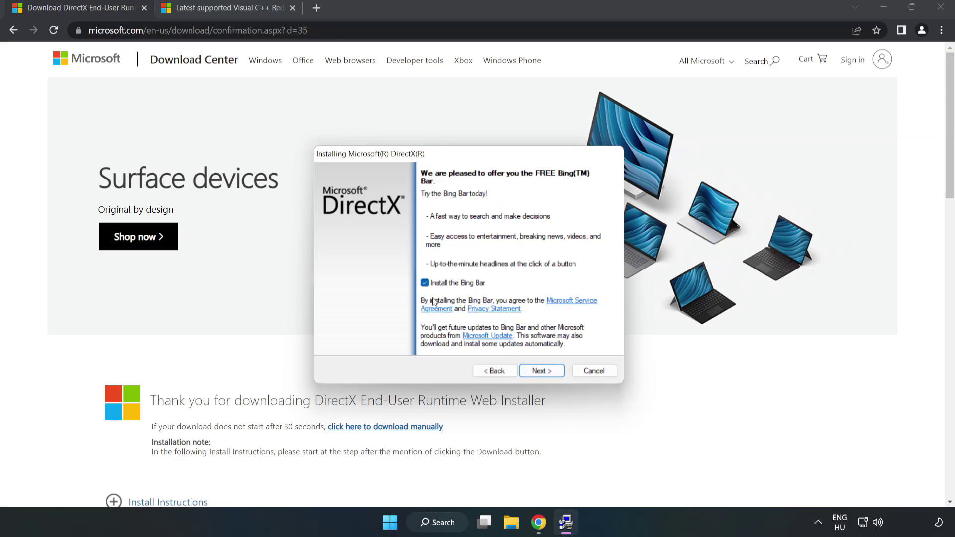
click(425, 284)
click(549, 374)
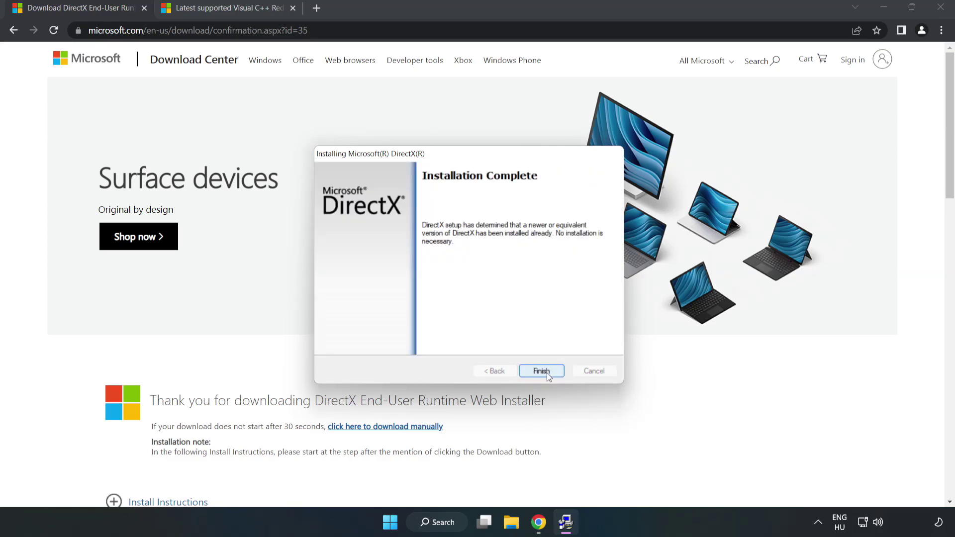
click(547, 374)
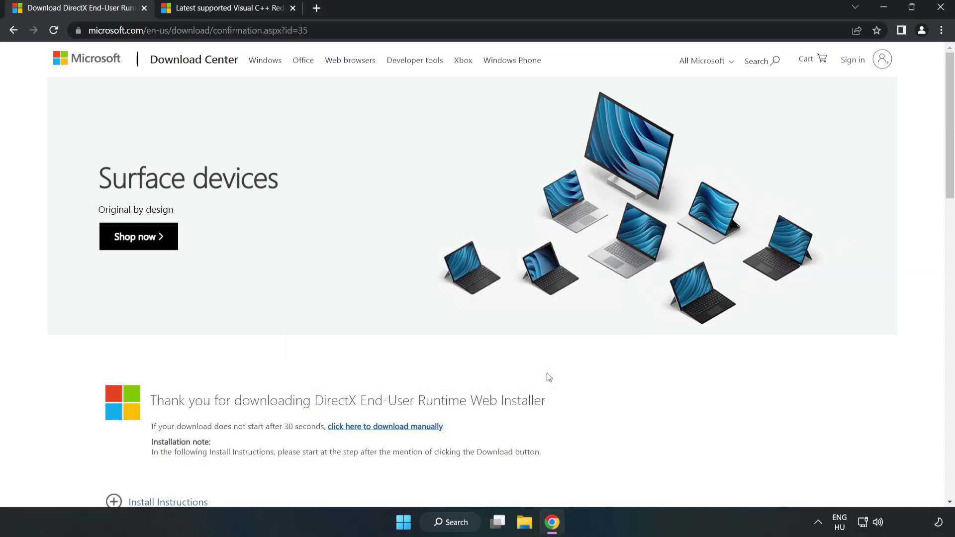
- Download the ARM64, x86 and x64 Visual C++ redistributables from the Microsoft page
click(144, 8)
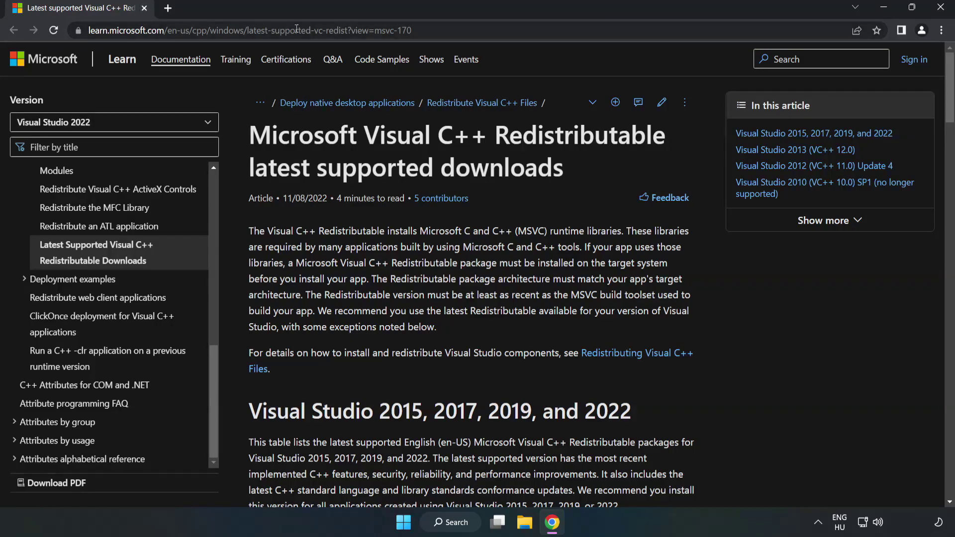
click(435, 30)
mouse_move(435, 30)
mouse_down()
mouse_move(90, 30)
mouse_move(418, 30)
mouse_up()
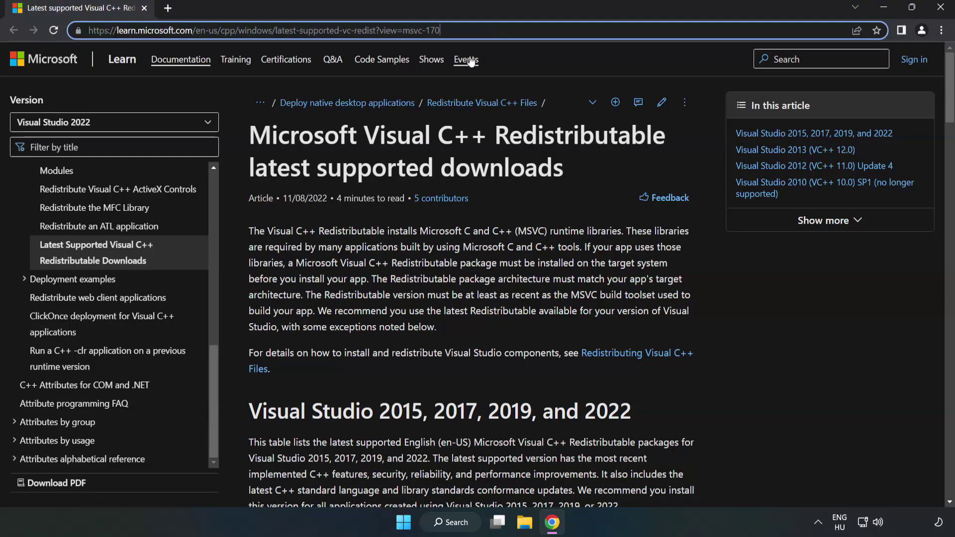
click(381, 178)
scroll(381, 178, down, 5)
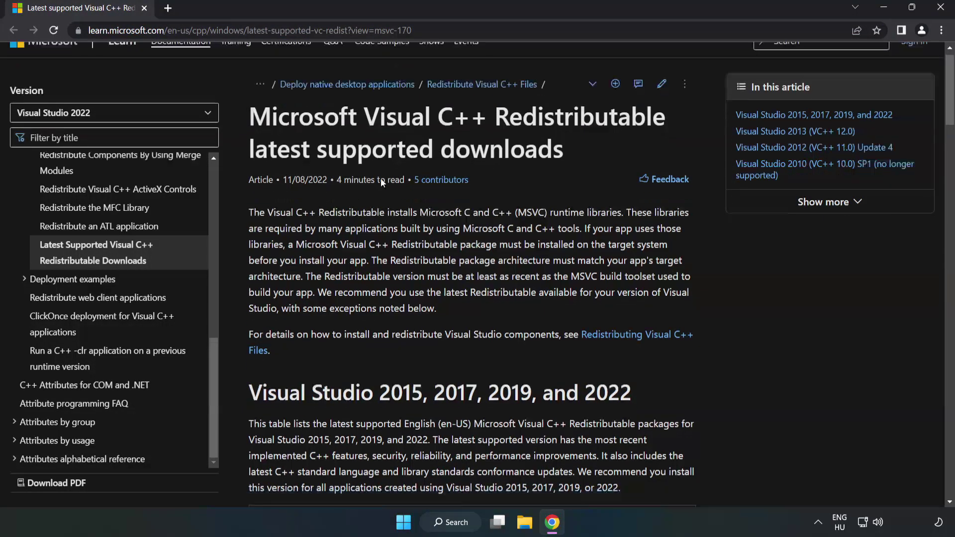
scroll(384, 187, down, 1)
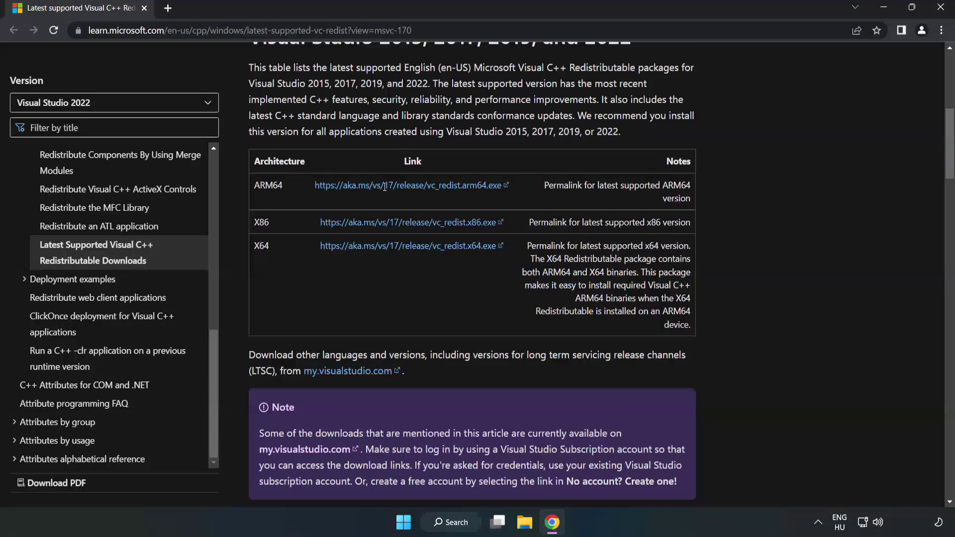
scroll(378, 192, up, 1)
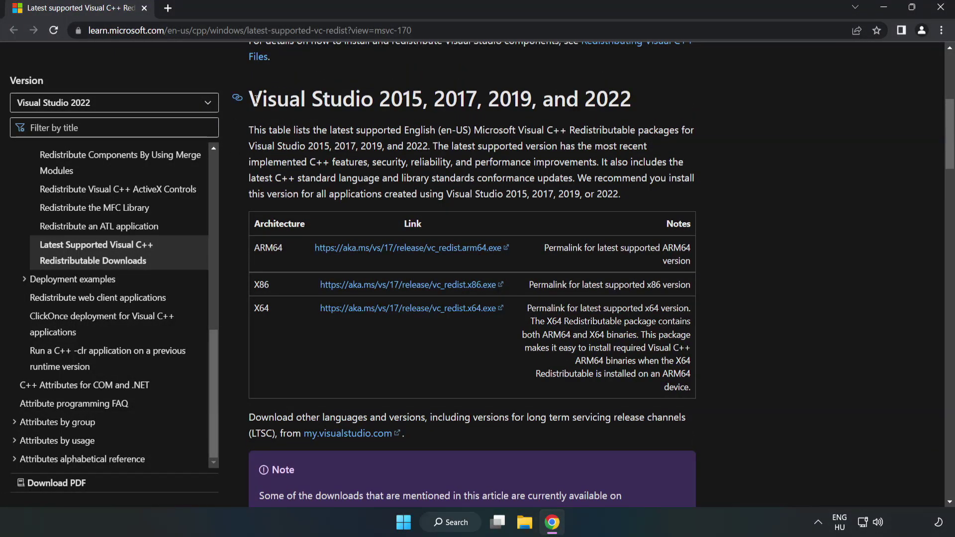
drag(254, 98, 632, 100)
click(592, 126)
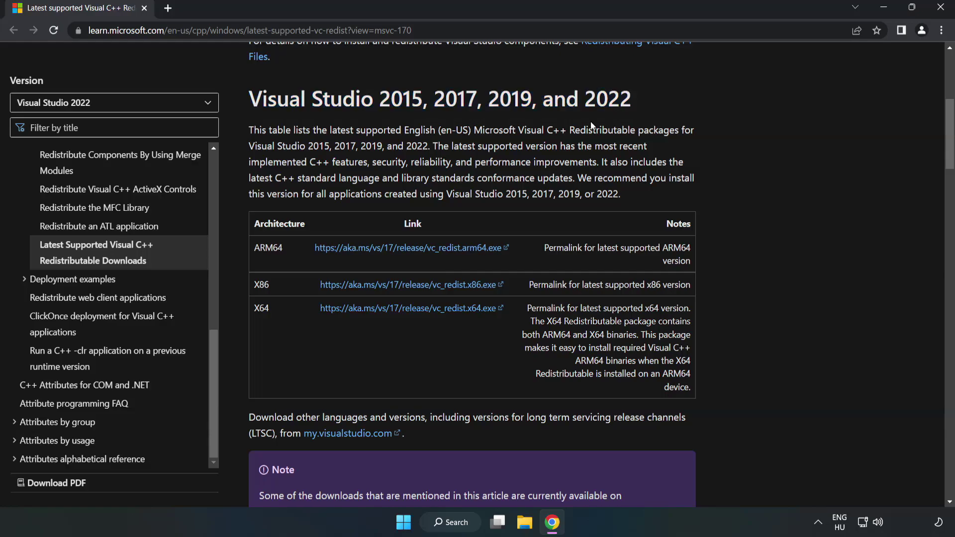
click(390, 248)
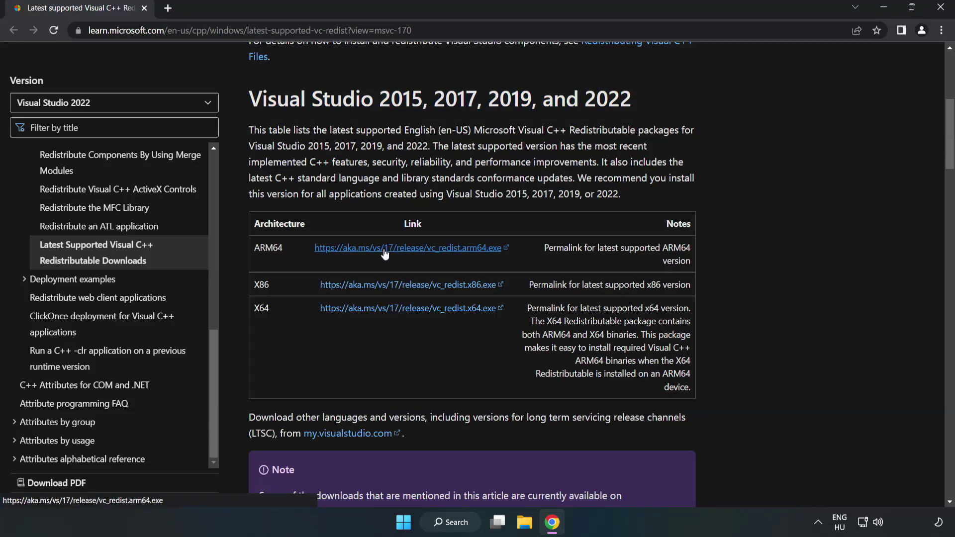
click(389, 294)
click(401, 312)
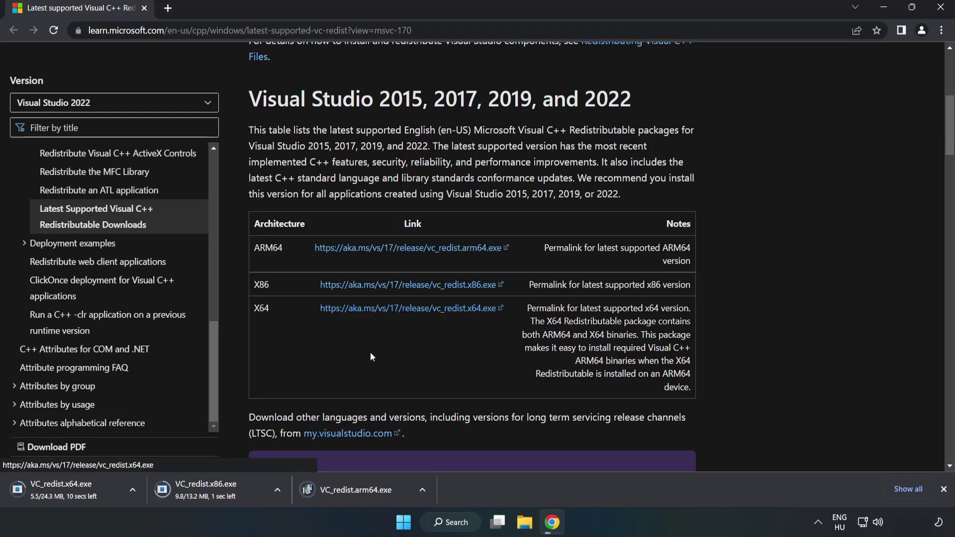
- Try installing VC_redist.arm64.exe, which fails as unsupported, and close the setup
click(364, 490)
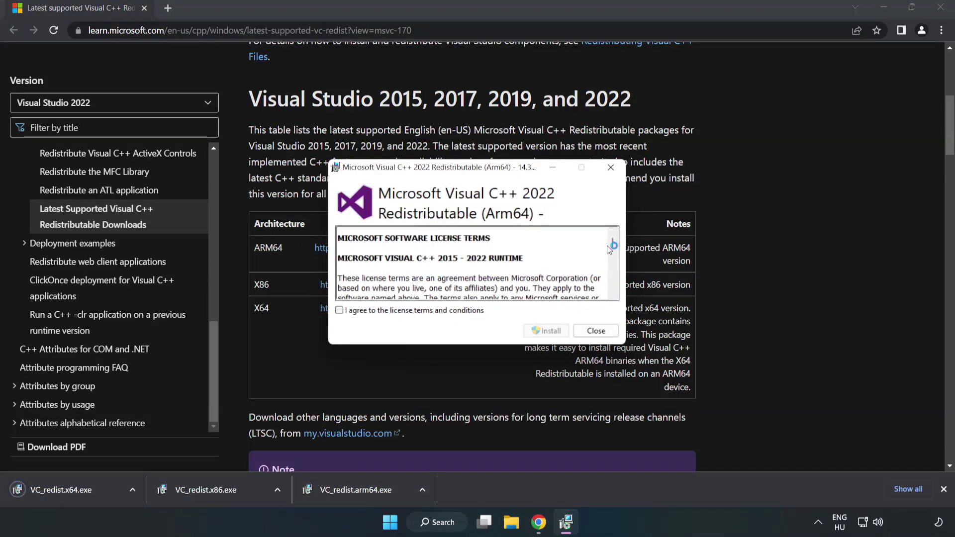
scroll(610, 243, down, 15)
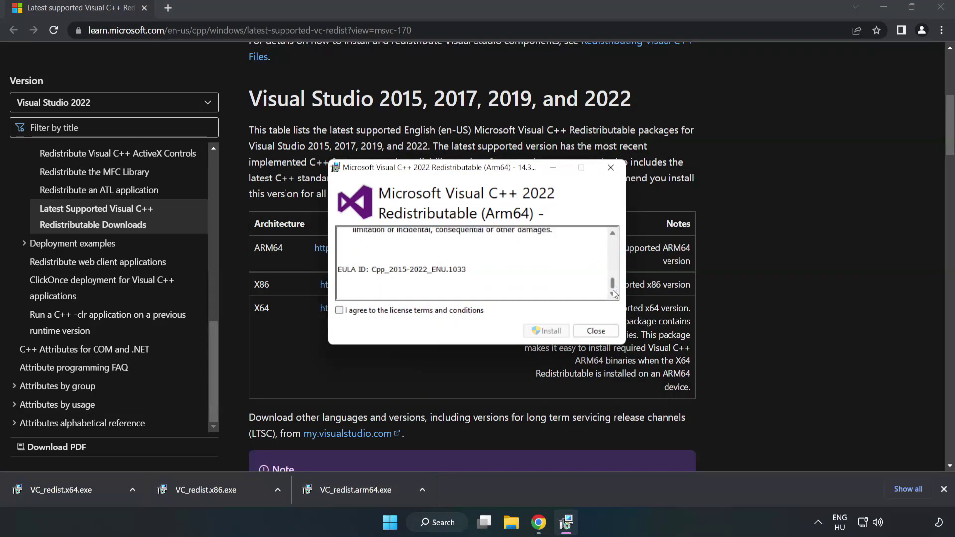
click(339, 311)
click(548, 332)
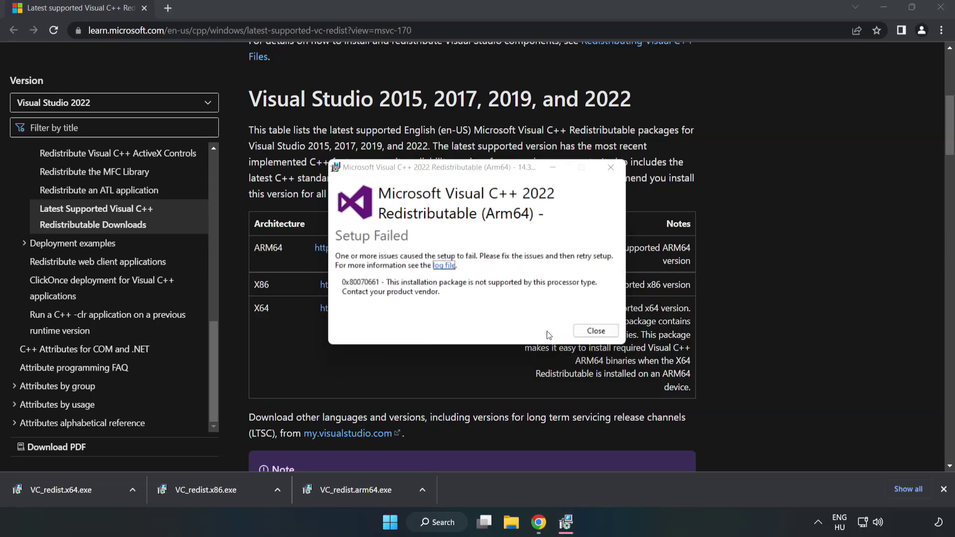
click(594, 331)
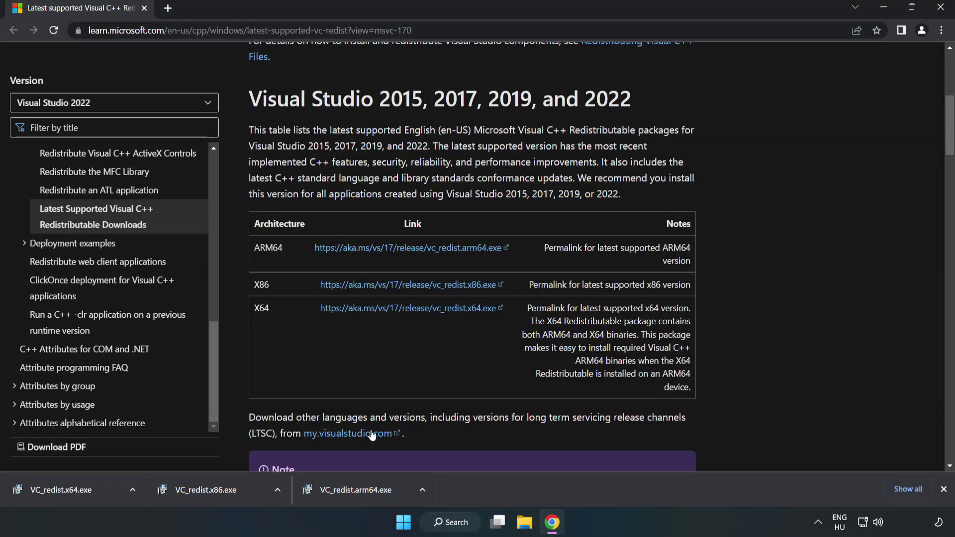
- Install the x86 Visual C++ 2015-2022 Redistributable from VC_redist.x86.exe
click(212, 488)
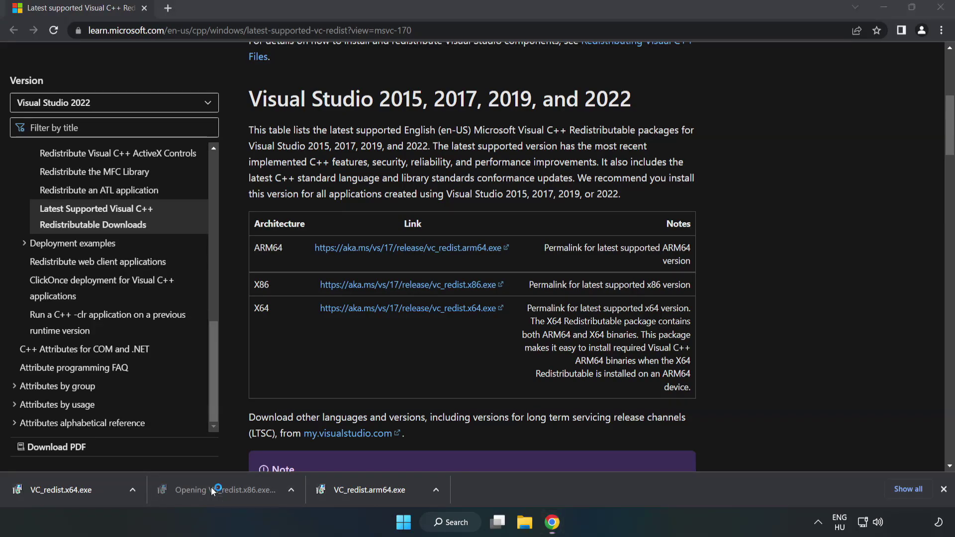
drag(612, 243, 612, 298)
click(339, 310)
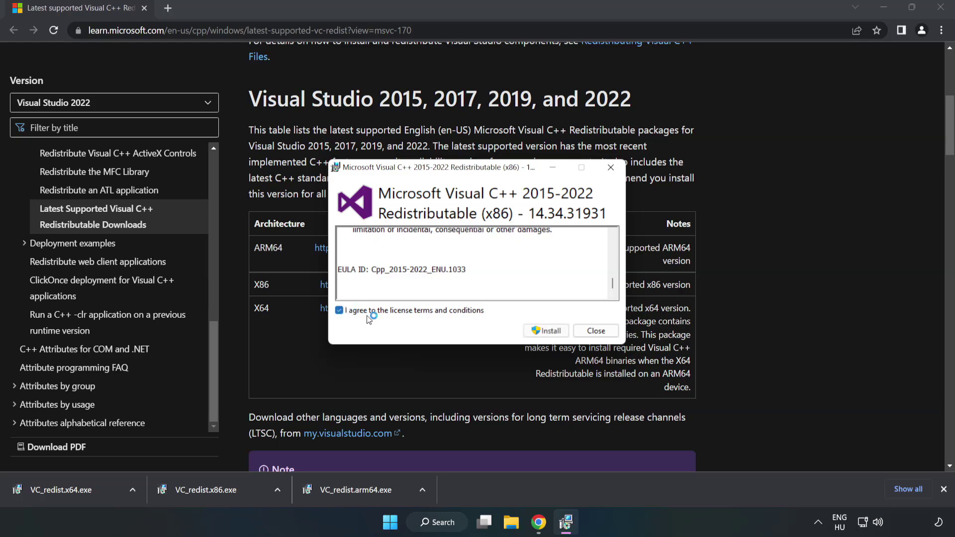
click(541, 332)
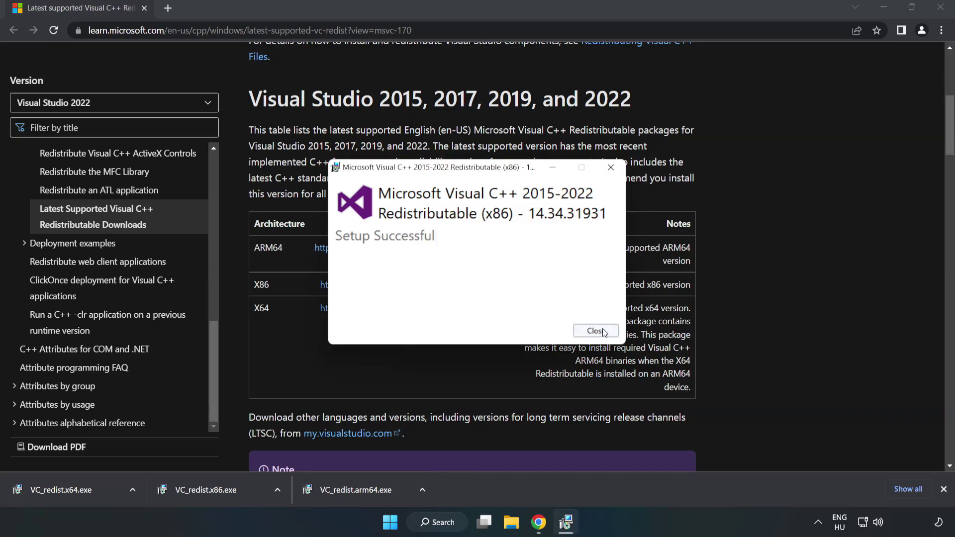
click(597, 332)
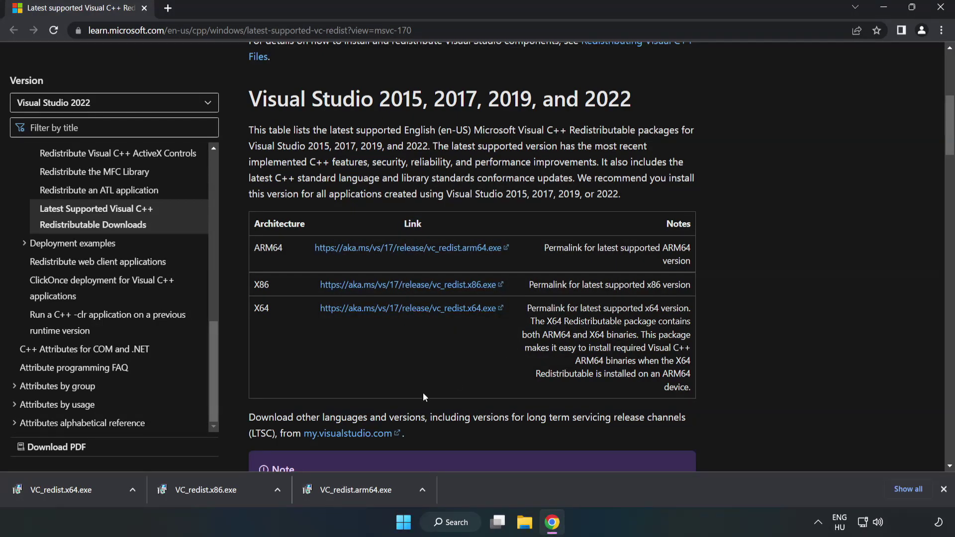
- Install the x64 Visual C++ 2015-2022 Redistributable 14.34.31931 from VC_redist.x64.exe
click(52, 487)
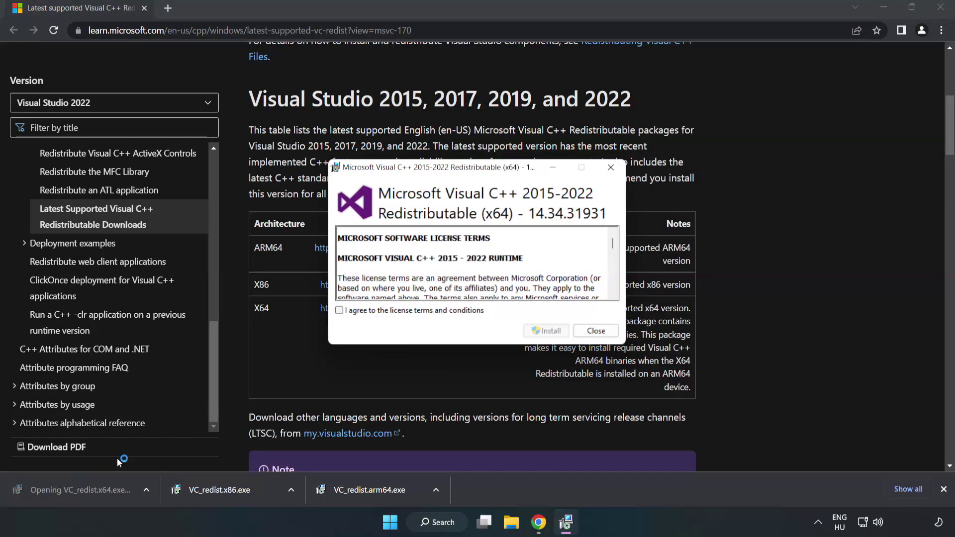
drag(613, 246, 613, 291)
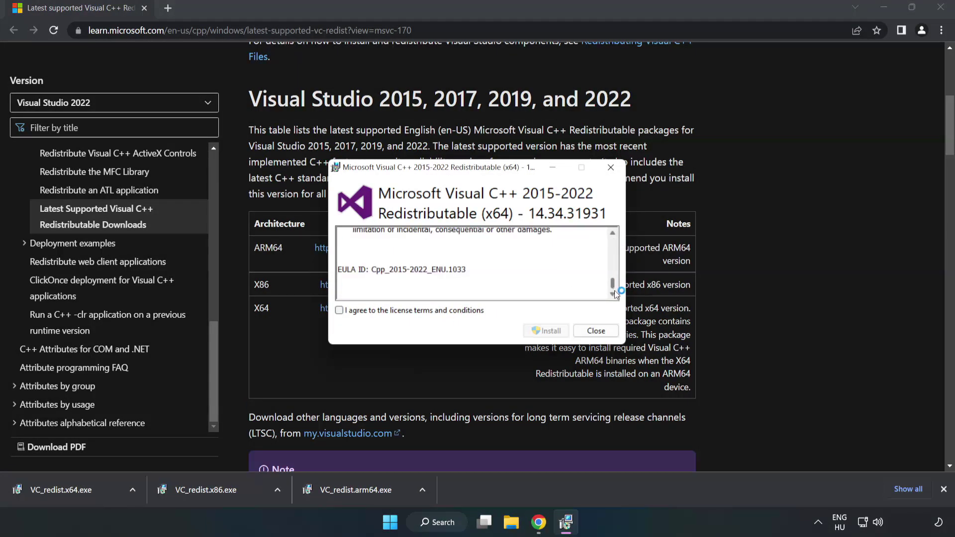
click(339, 310)
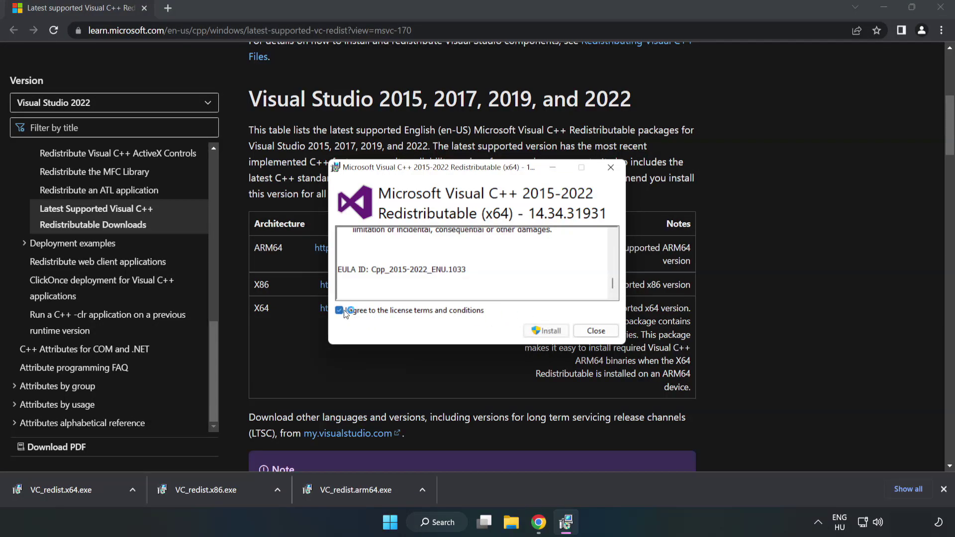
click(549, 328)
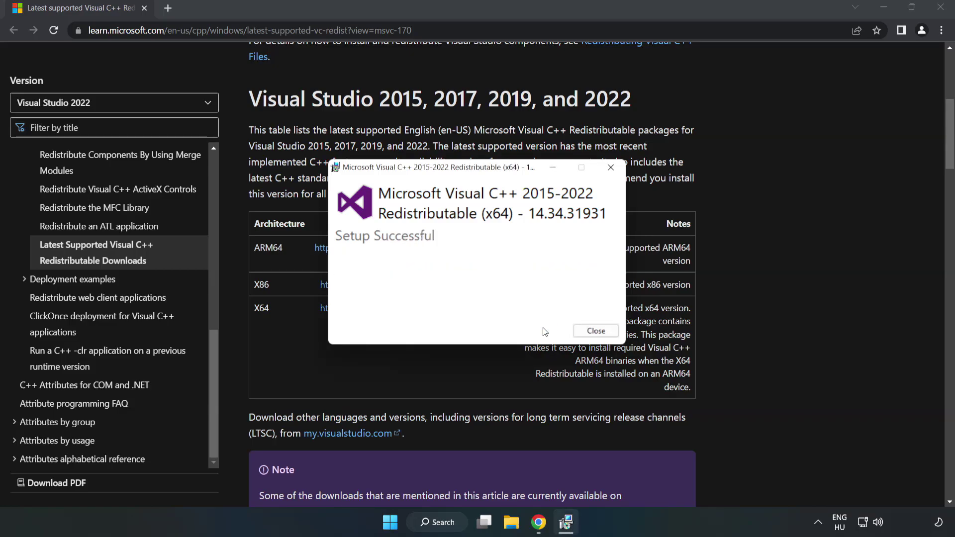
click(596, 331)
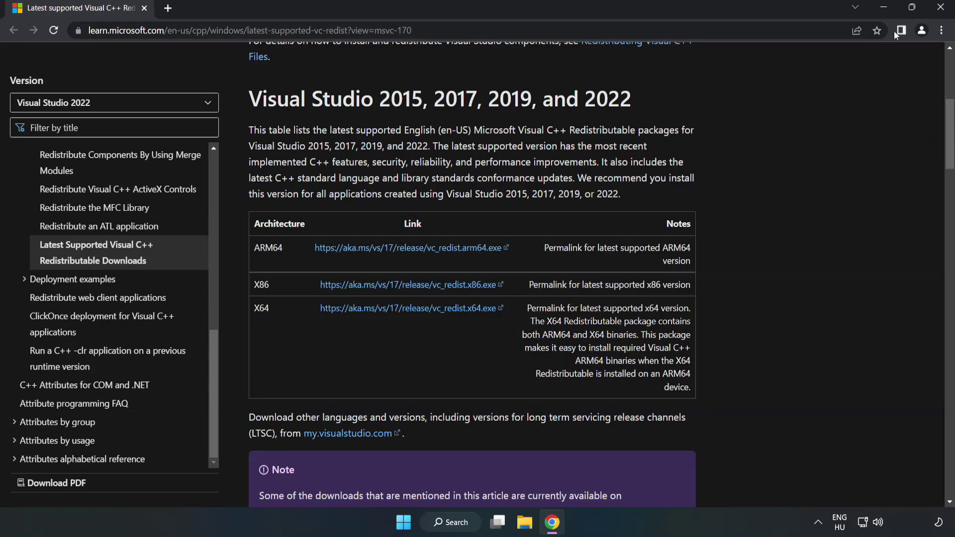
- Close Chrome and launch Command Prompt as administrator via a 'cmd' search
click(941, 10)
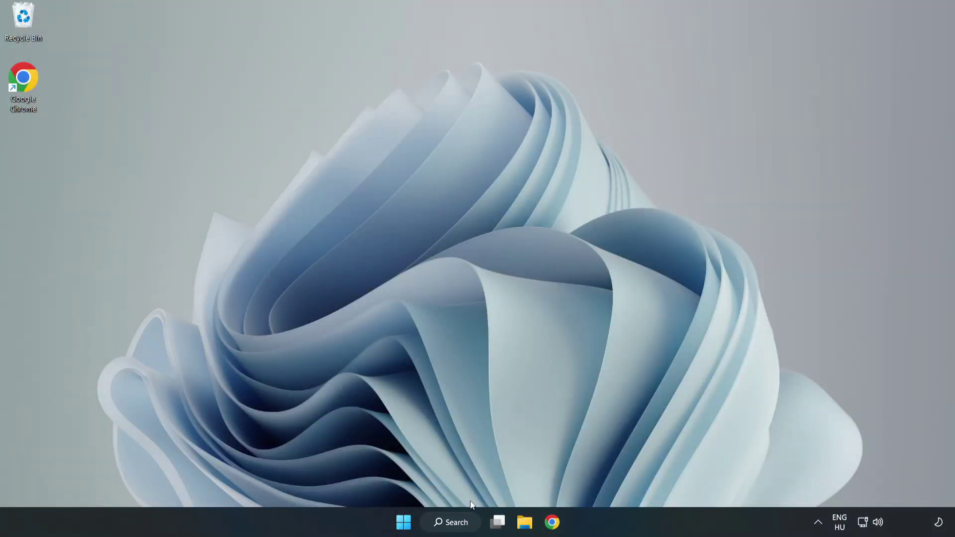
click(464, 522)
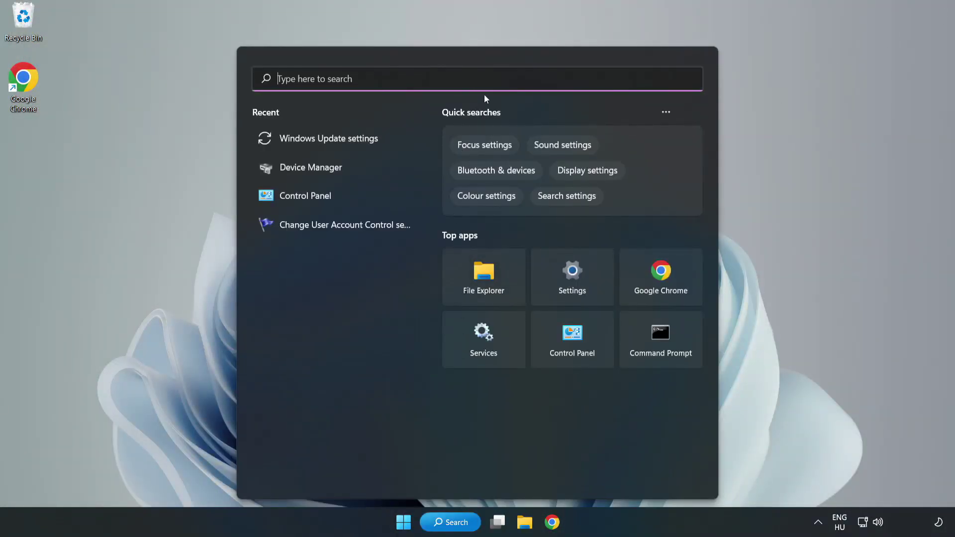
text(cmd)
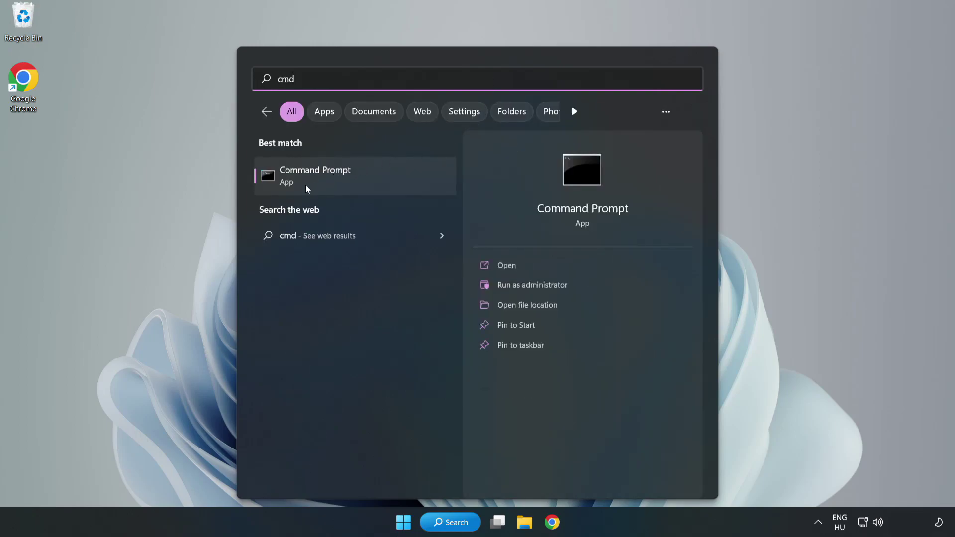
click(377, 181)
right_click(376, 180)
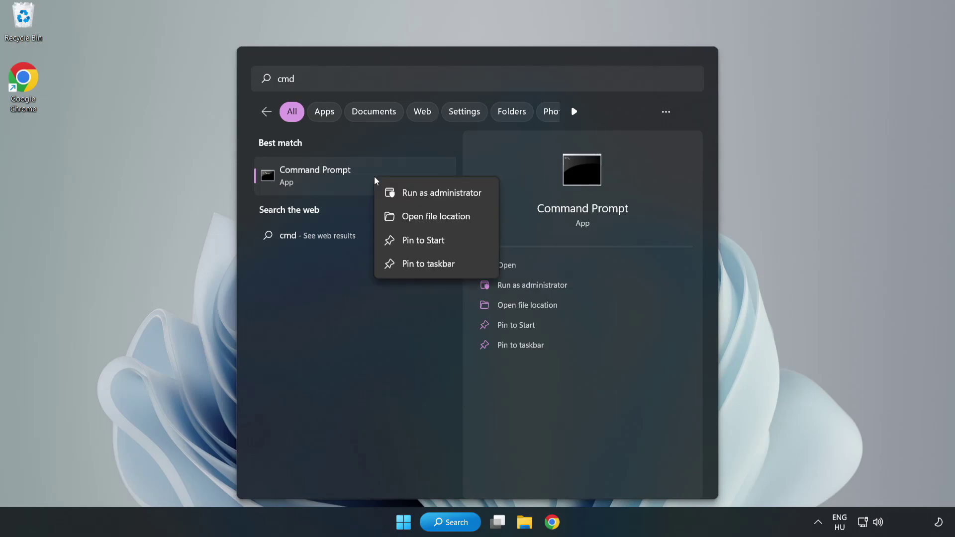
click(413, 194)
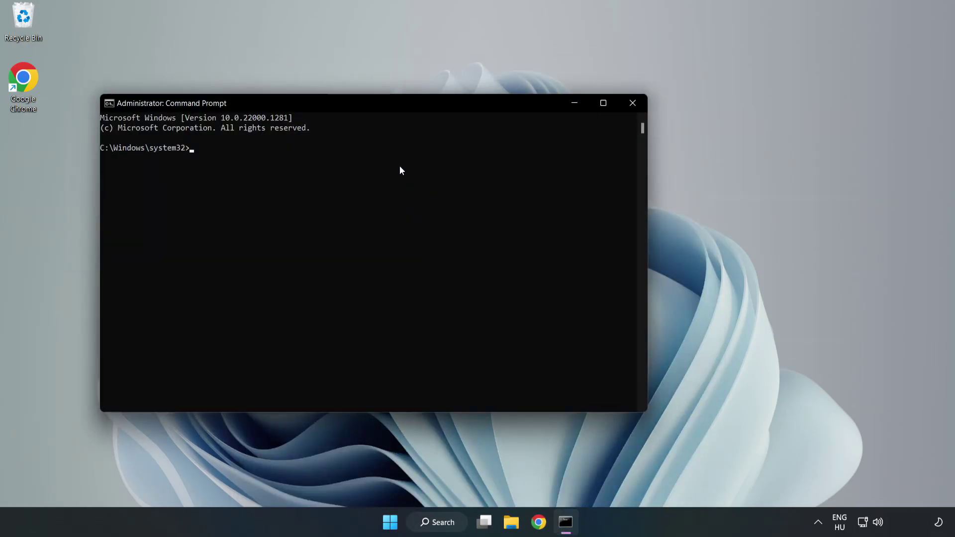
- Run 'sfc /scannow' in the administrator Command Prompt to check system file integrity
drag(382, 111, 487, 111)
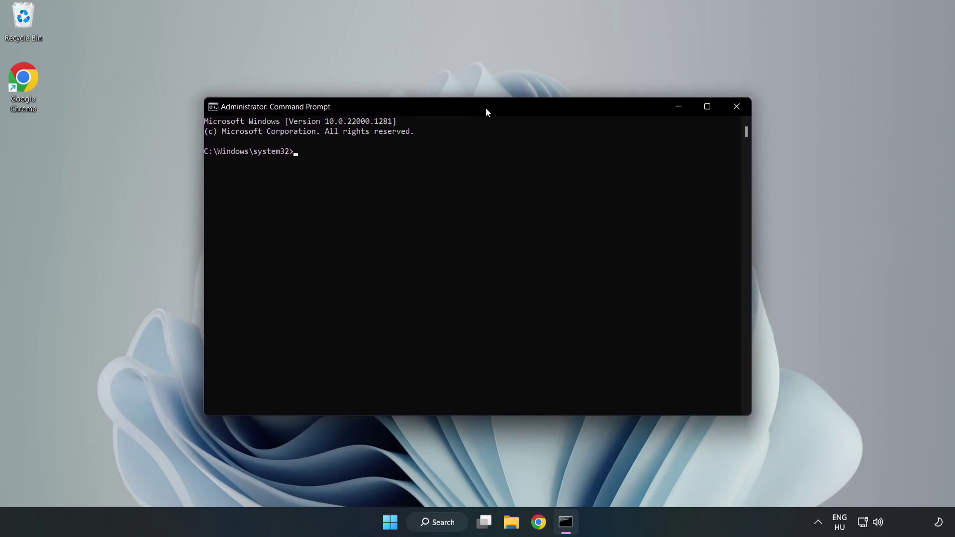
text(s)
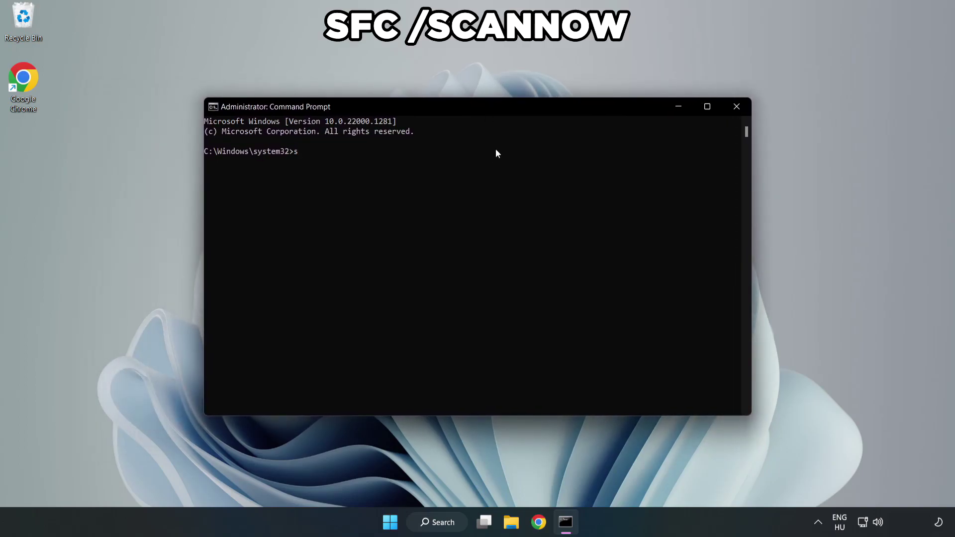
text(fc /scannow)
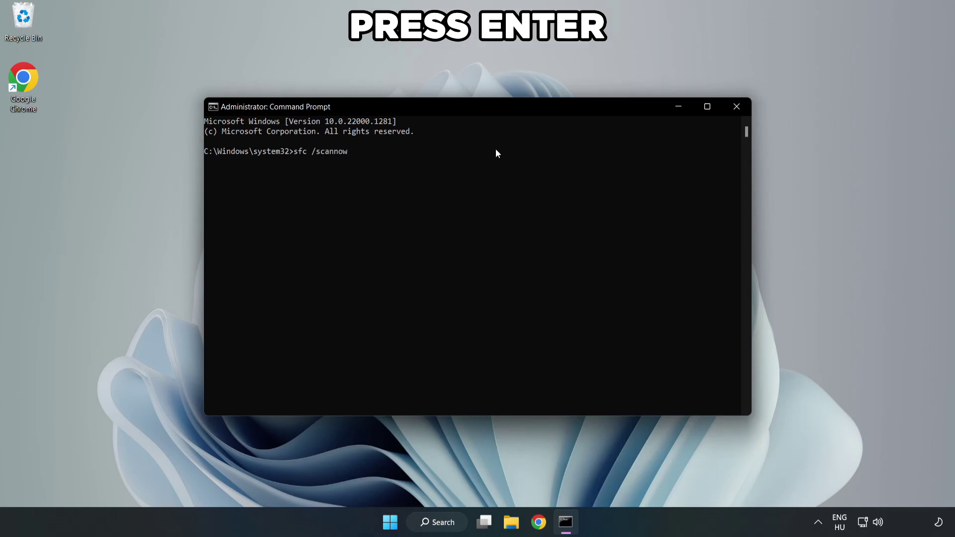
key(Return)
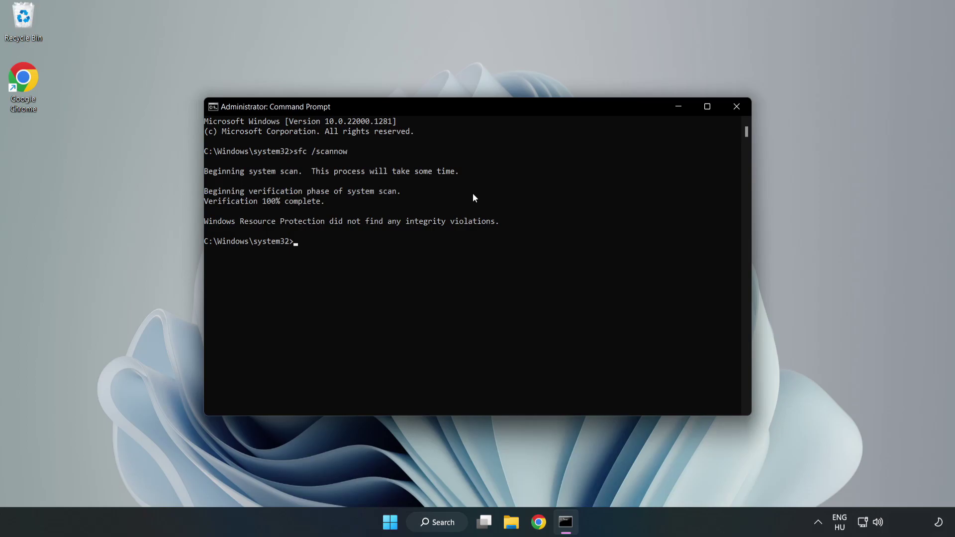
- Close Command Prompt and show the power options from the Start menu
click(735, 111)
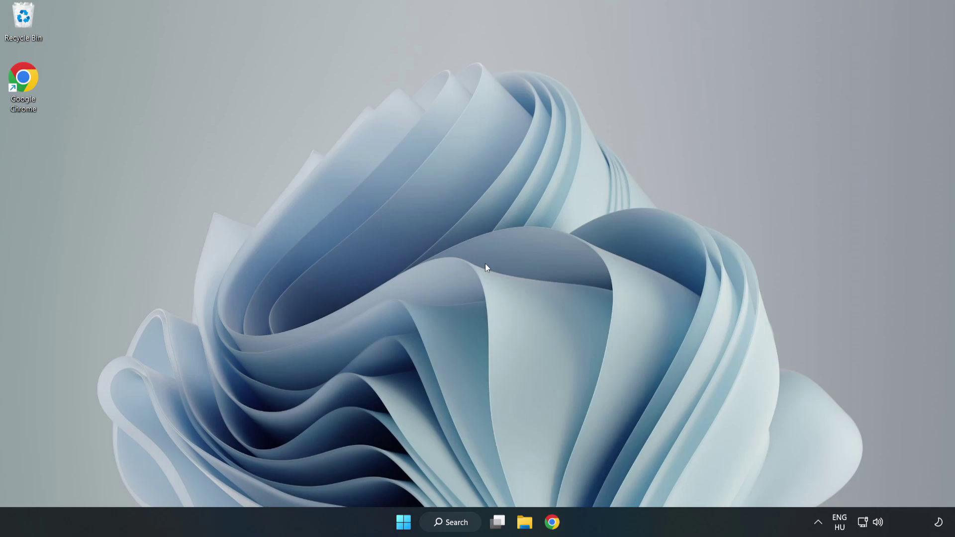
click(401, 518)
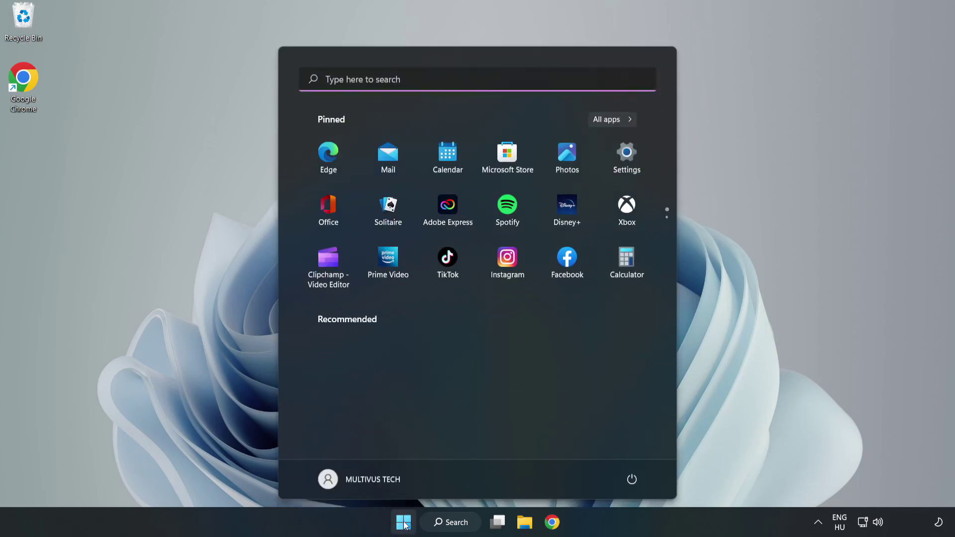
click(632, 479)
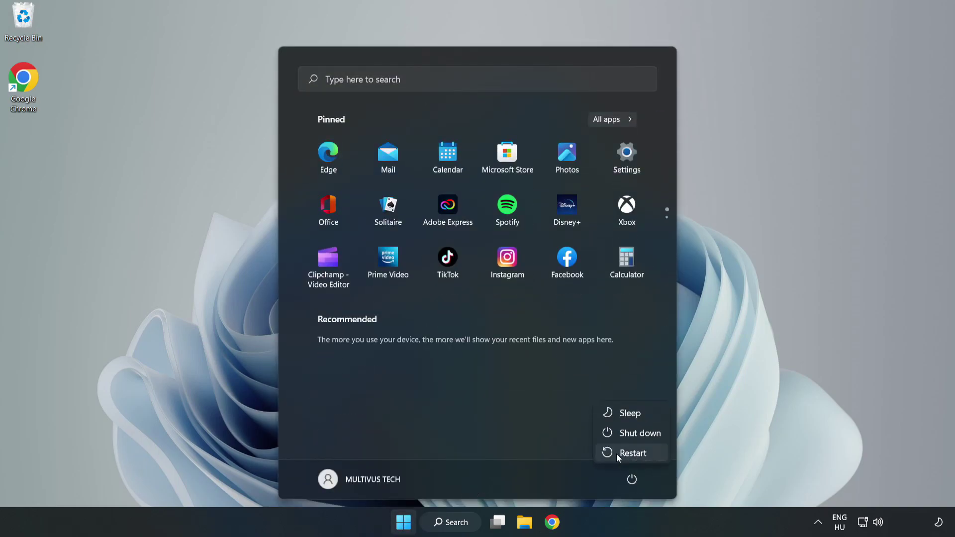